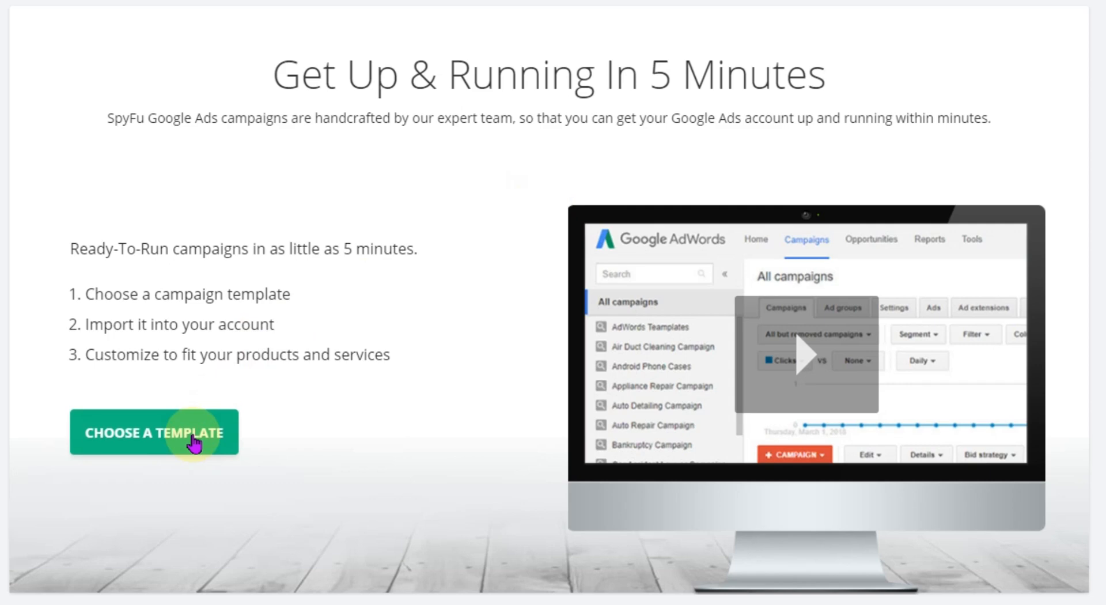
- Choose the Windshield Repair campaign template from the Automobile industry list and download it
left_click(193, 441)
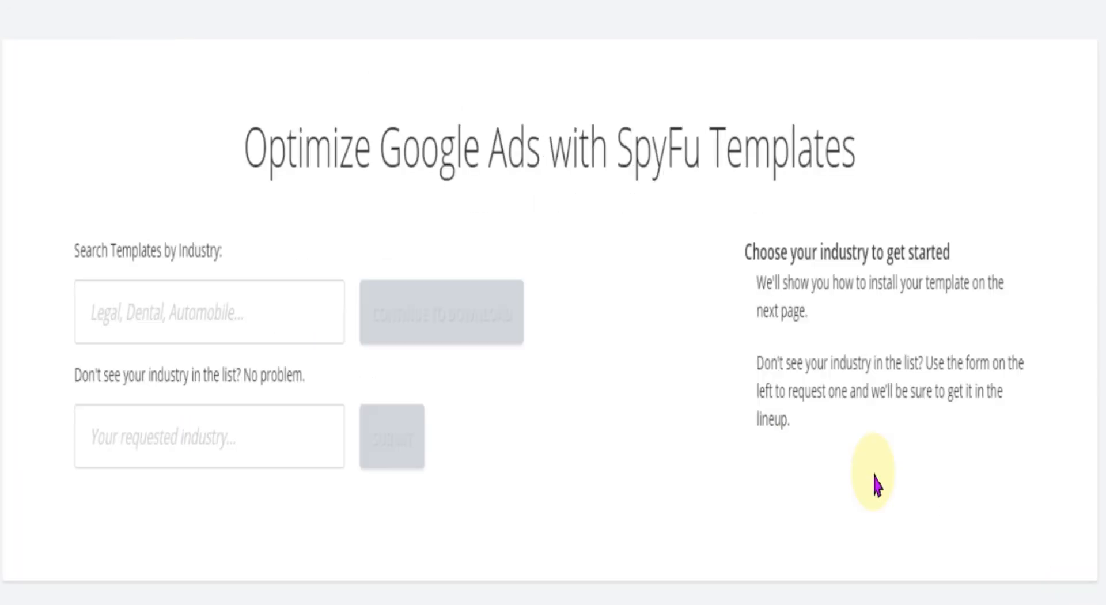
left_click(124, 317)
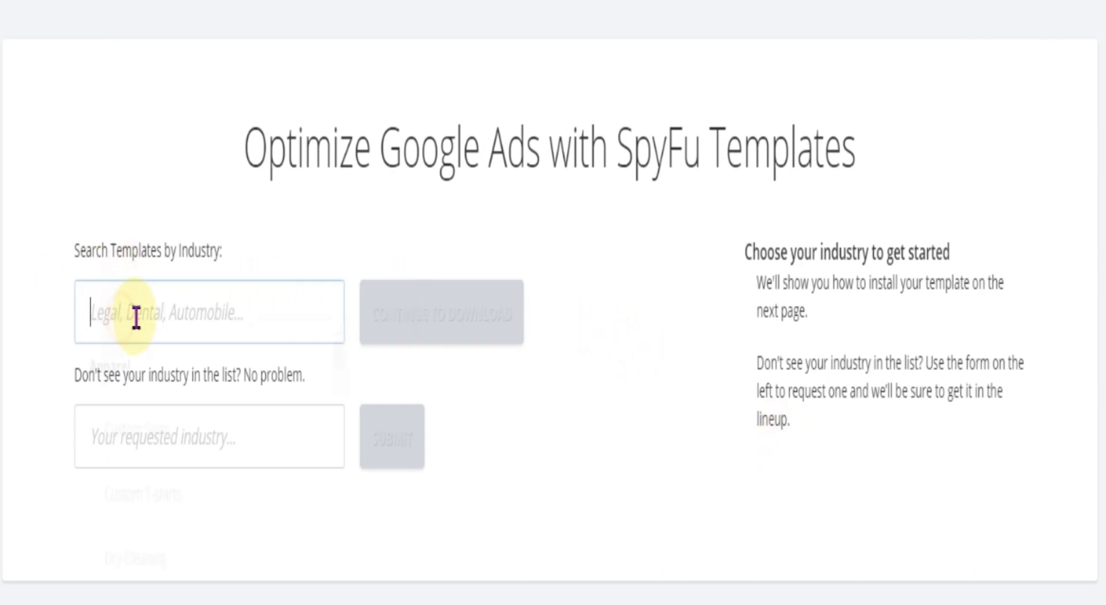
mouse_move(340, 392)
left_mouse_down()
mouse_move(337, 604)
mouse_move(316, 530)
mouse_move(318, 369)
left_mouse_up()
left_click(254, 297)
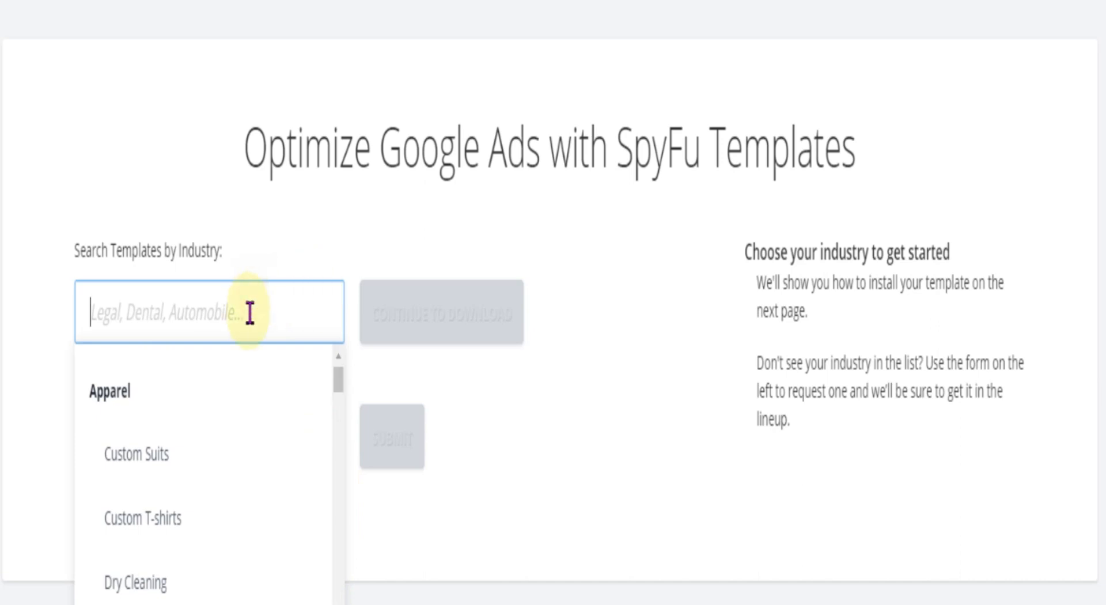
type("indshi")
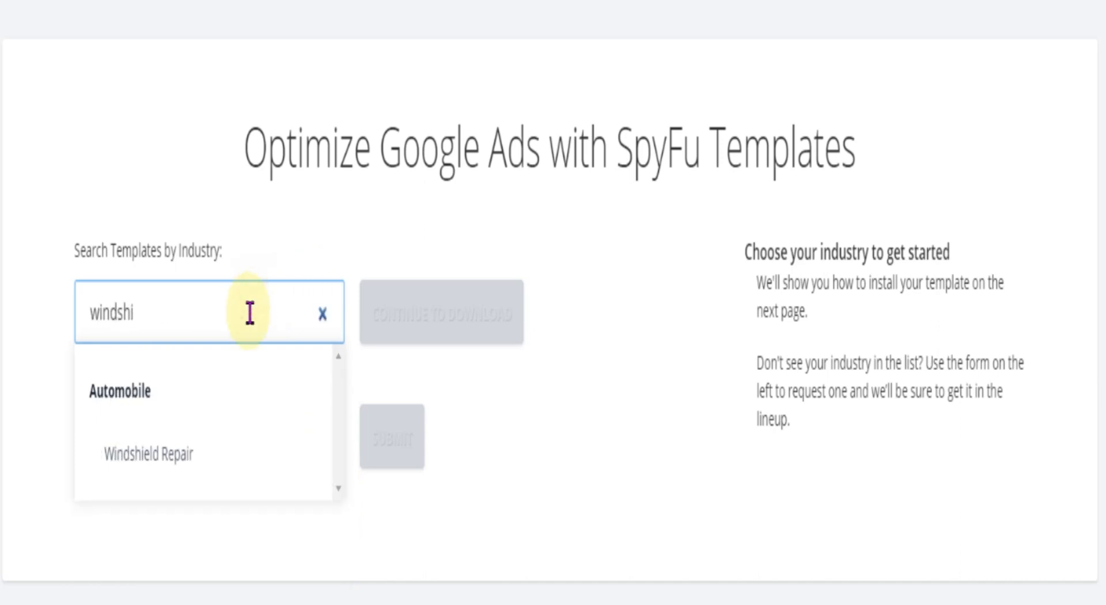
left_click(182, 455)
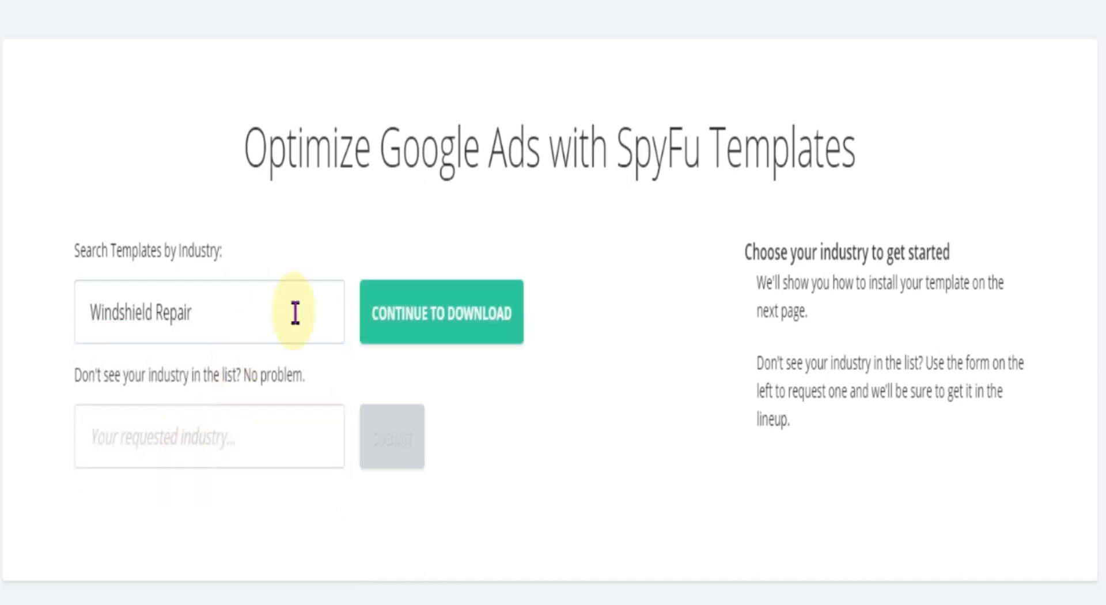
left_click(479, 323)
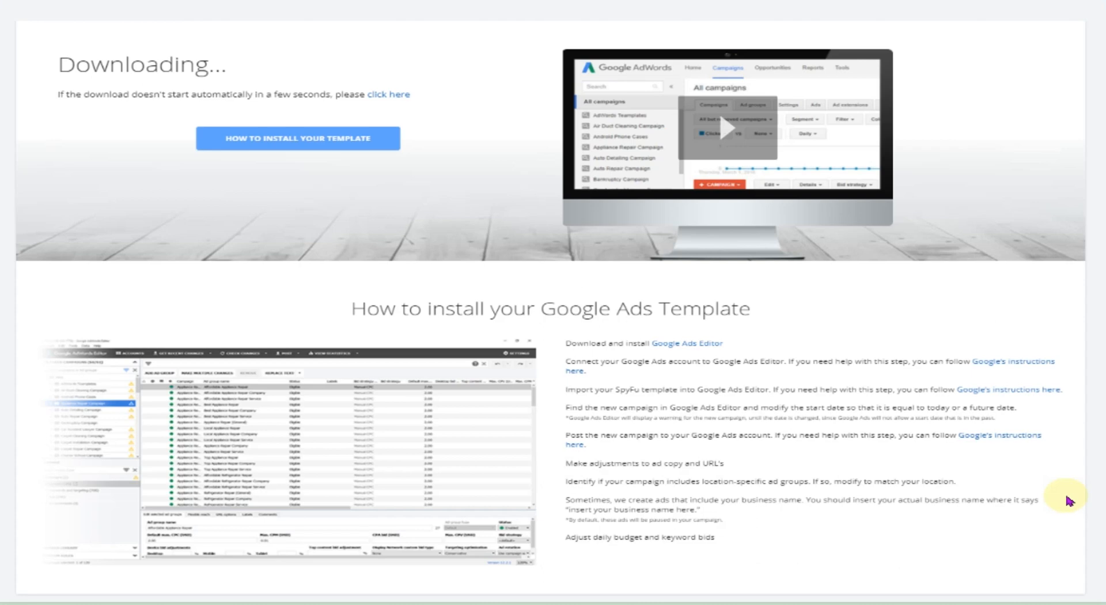
scroll(866, 429, "up", 2)
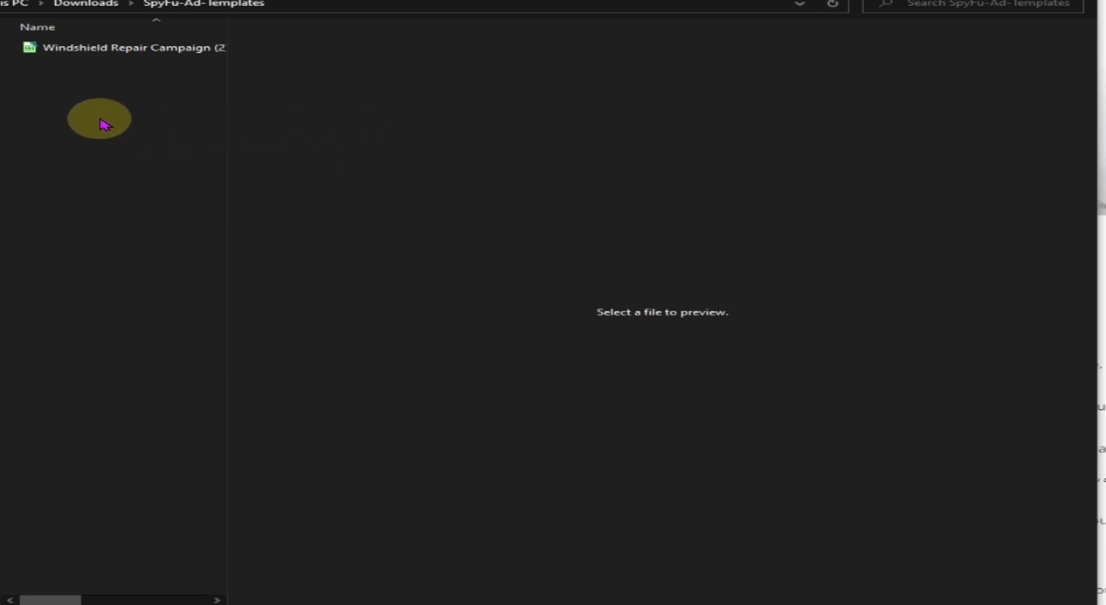
- Preview the downloaded Windshield Repair Campaign file in the SpyFu-Ad-Templates folder and copy its entire text
left_click(148, 48)
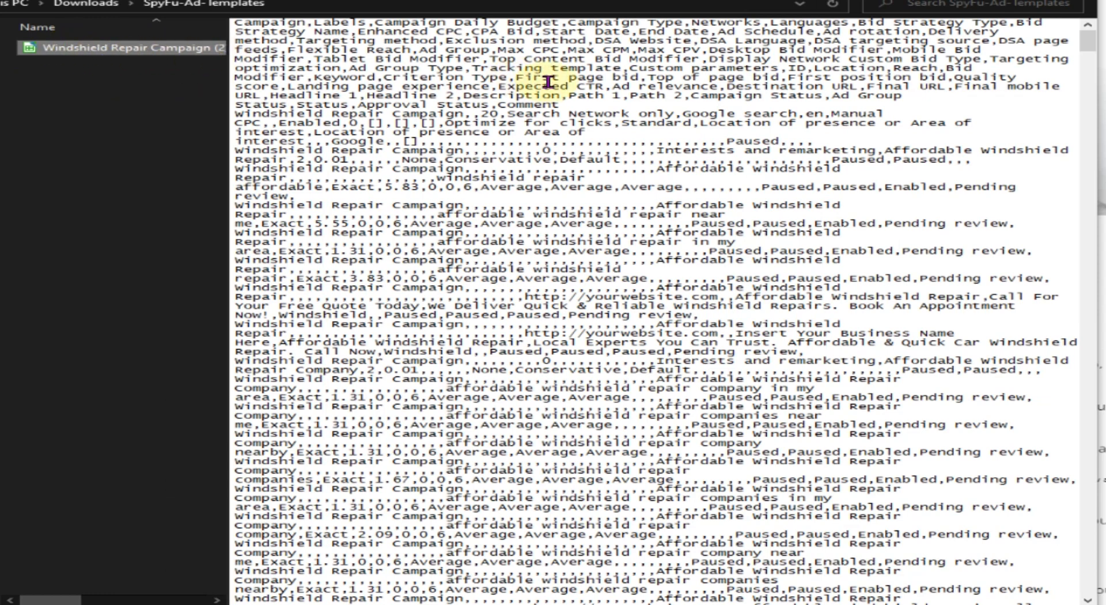
left_click(632, 105)
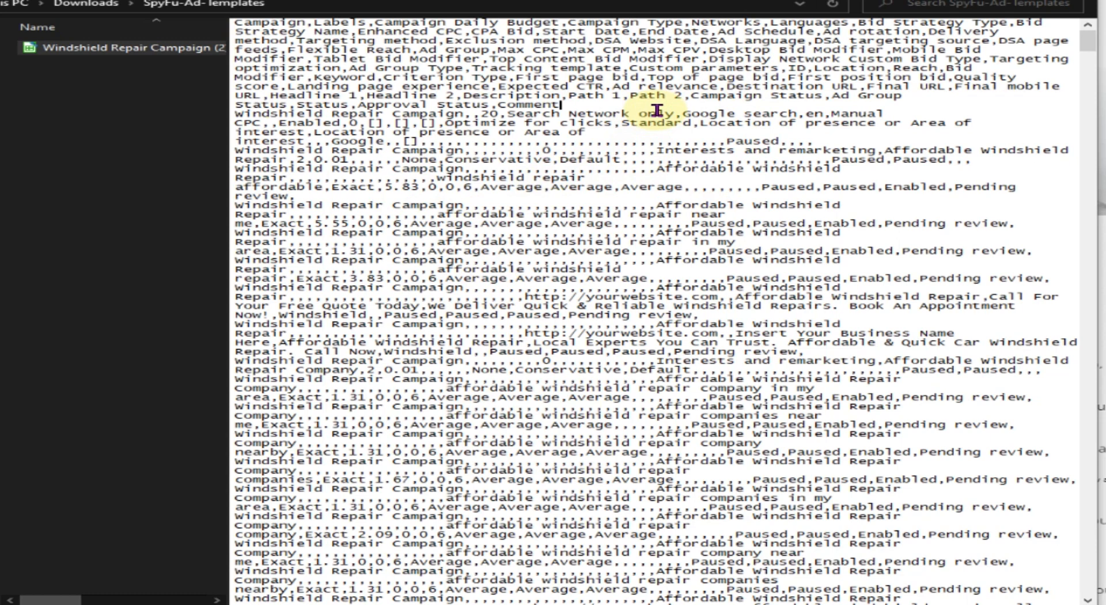
key("ctrl+a")
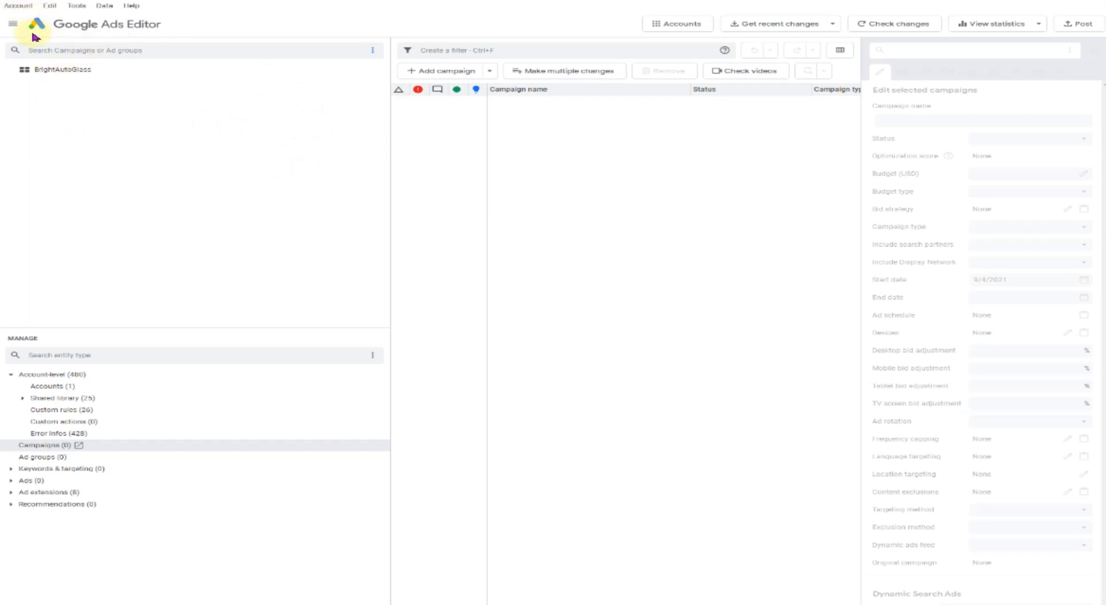
- Switch to Google Ads Editor, start an import from text, and paste the copied campaign data into the grid from row 1
left_click(18, 5)
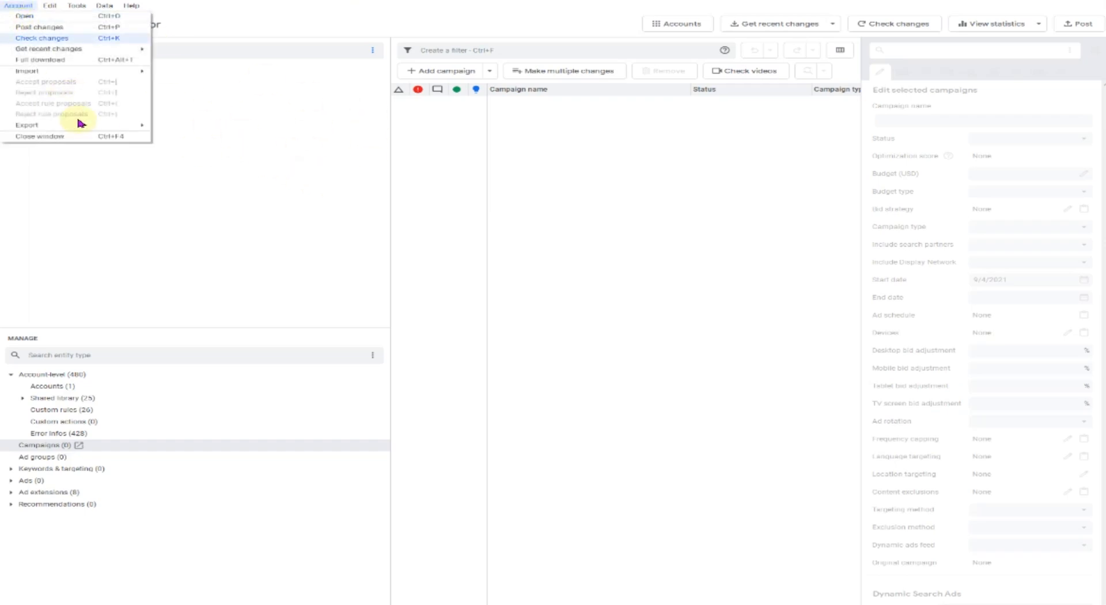
mouse_move(85, 72)
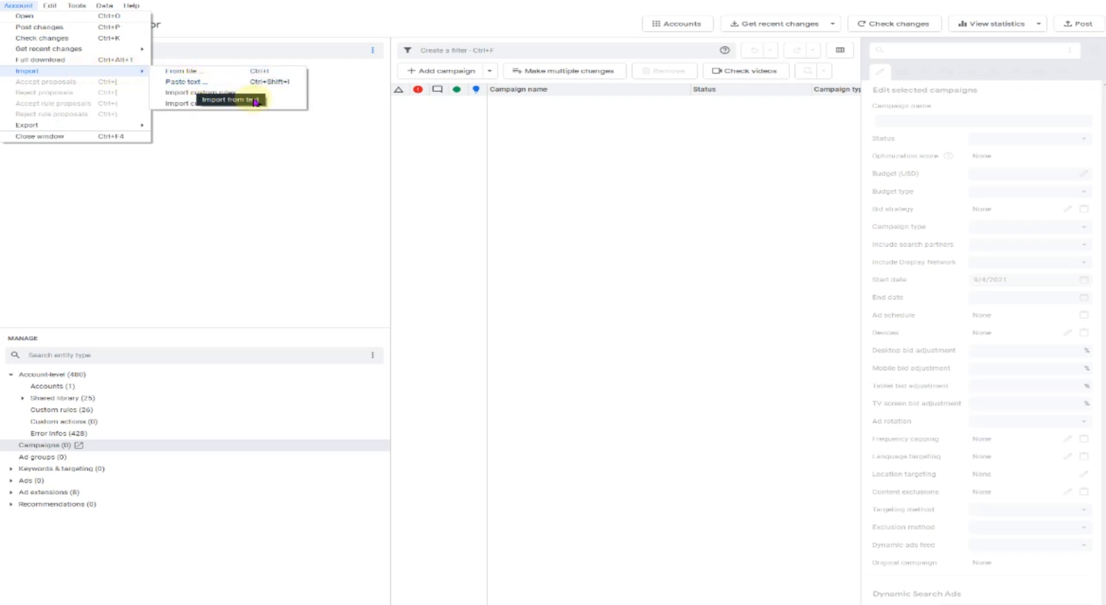
left_click(426, 206)
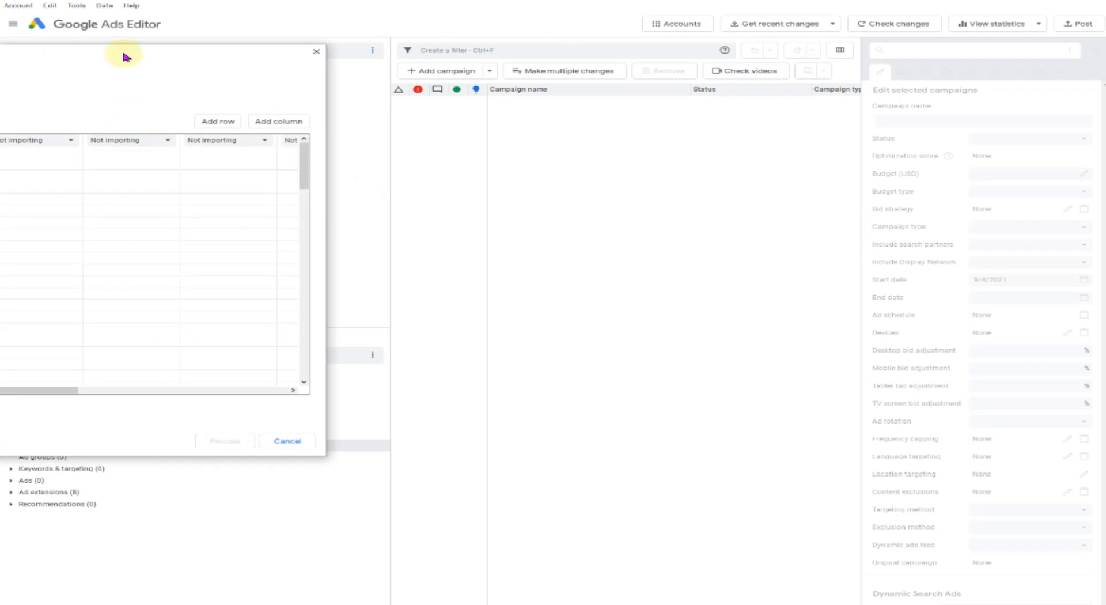
left_click_drag(124, 57, 636, 1)
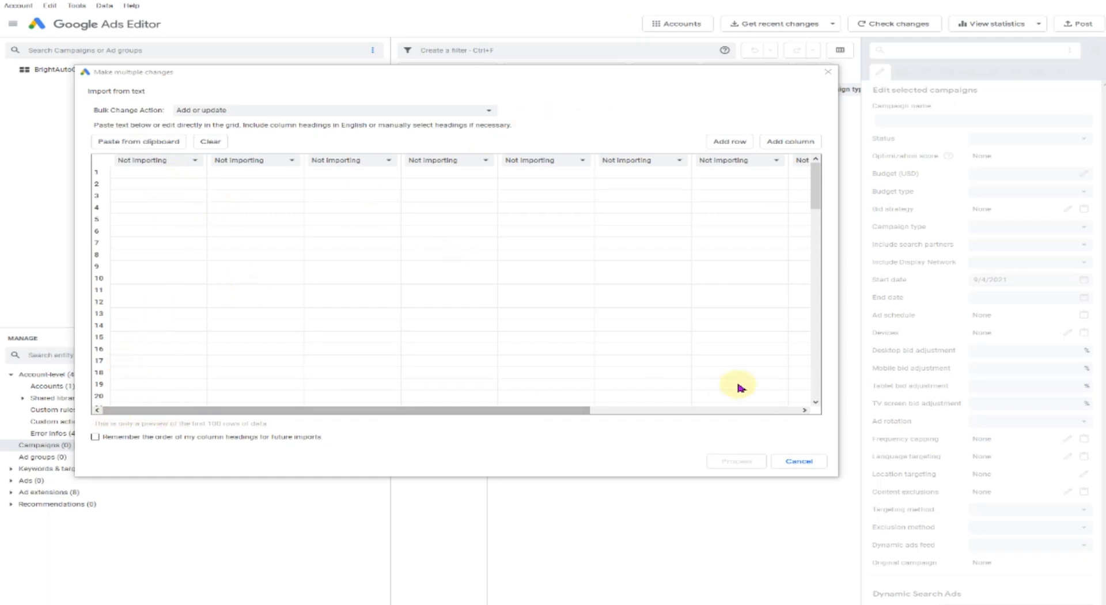
left_click(167, 171)
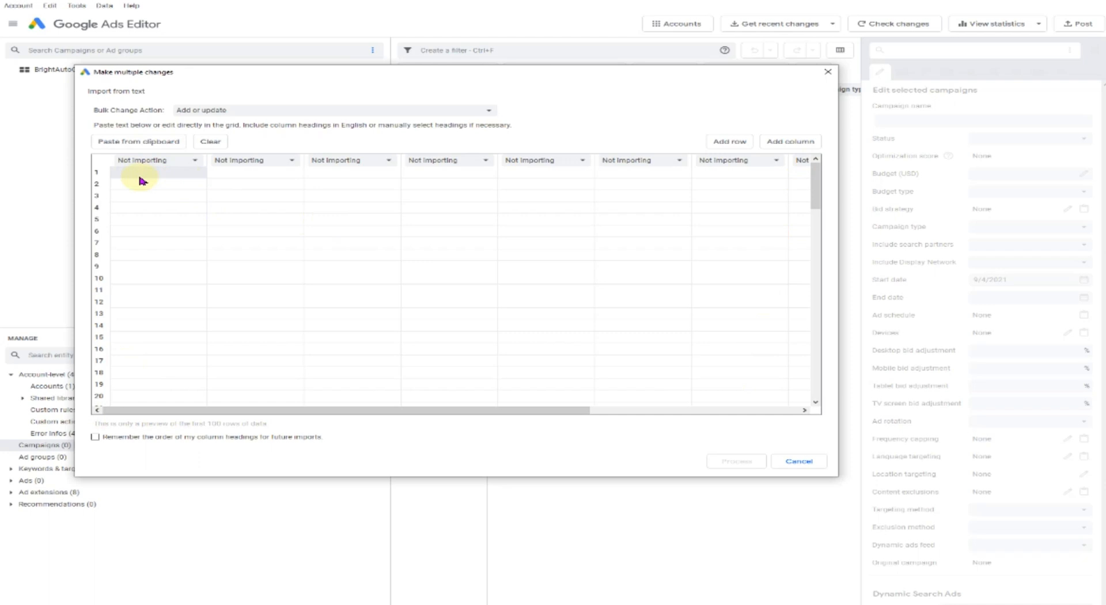
key("ctrl+v")
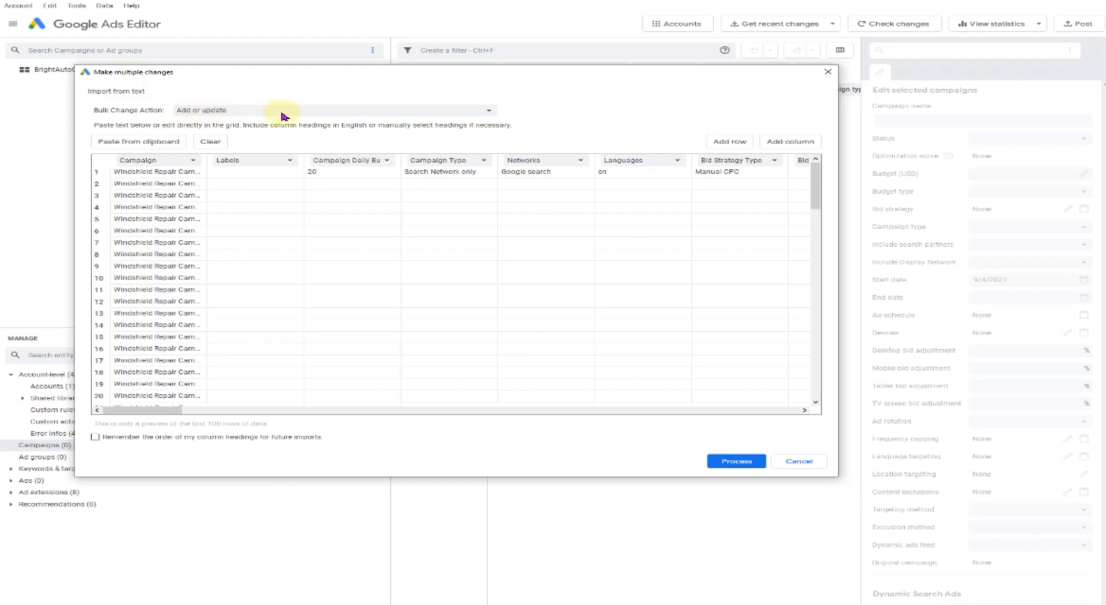
- Process the pasted campaign data, finish the import, and keep the proposed changes
left_click(735, 462)
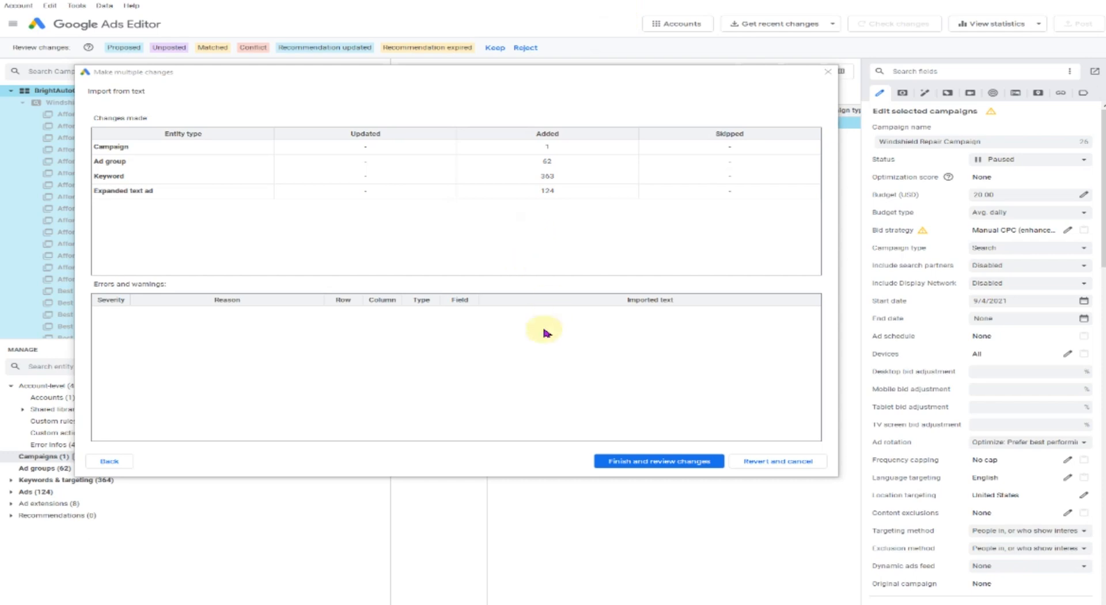
left_click(613, 465)
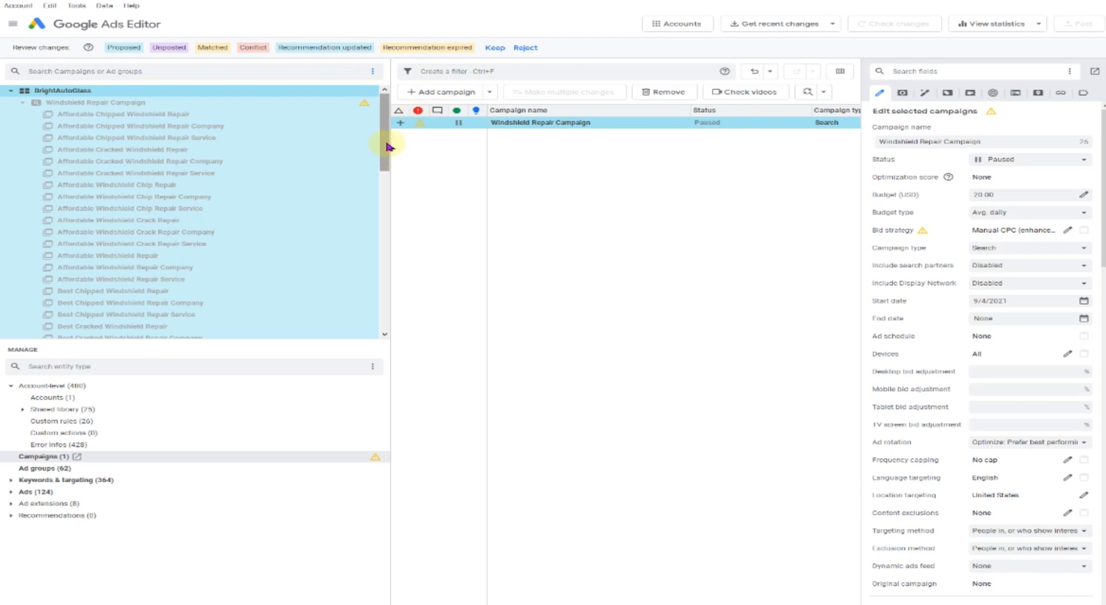
left_click_drag(387, 146, 393, 103)
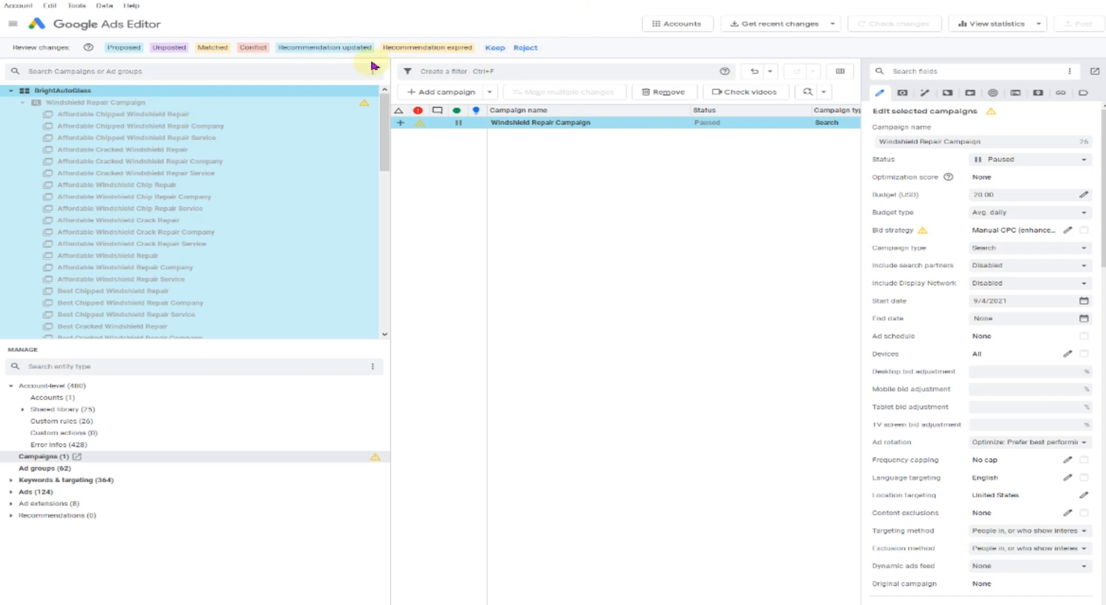
left_click(494, 50)
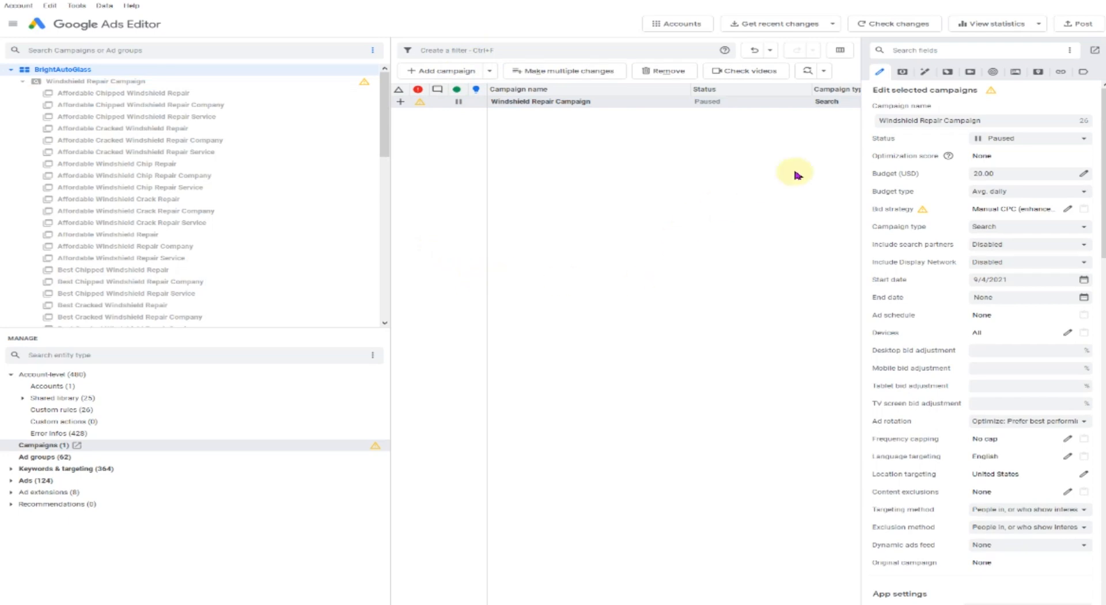
- Post the selected Windshield Repair Campaign's changes to Google Ads
left_click(1076, 26)
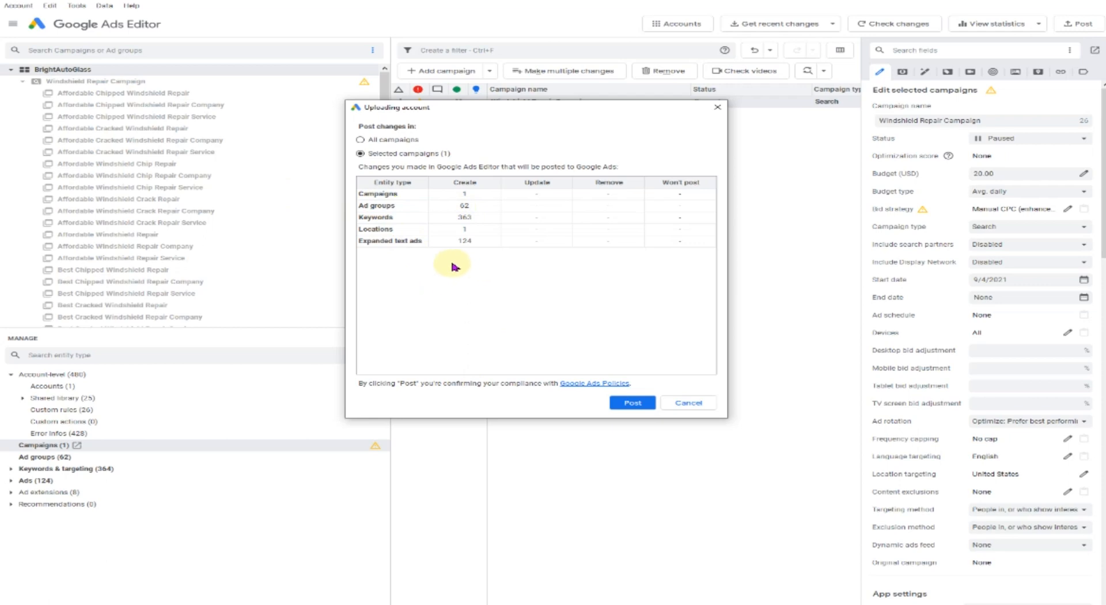
left_click(626, 404)
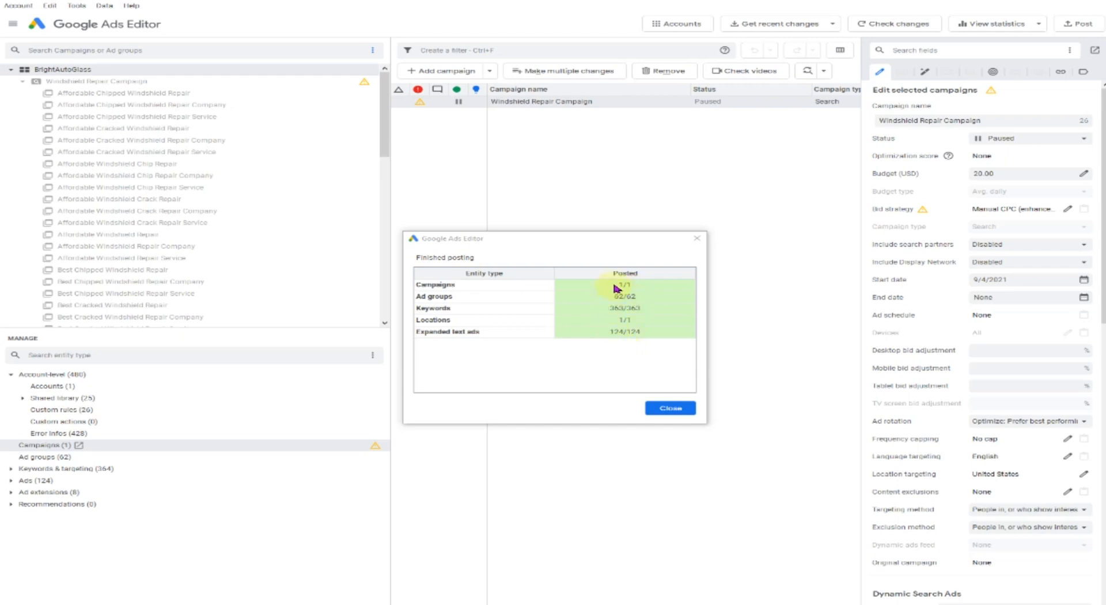
left_click(680, 411)
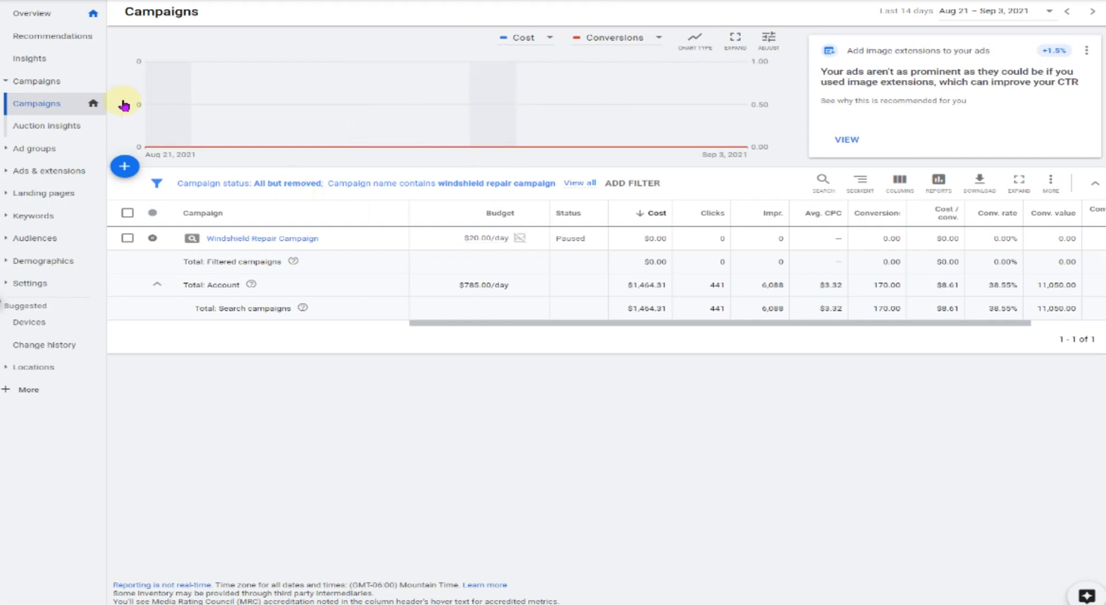
- Open the Windshield Repair Campaign in Google Ads on the web and look through its list of ads
left_click(254, 241)
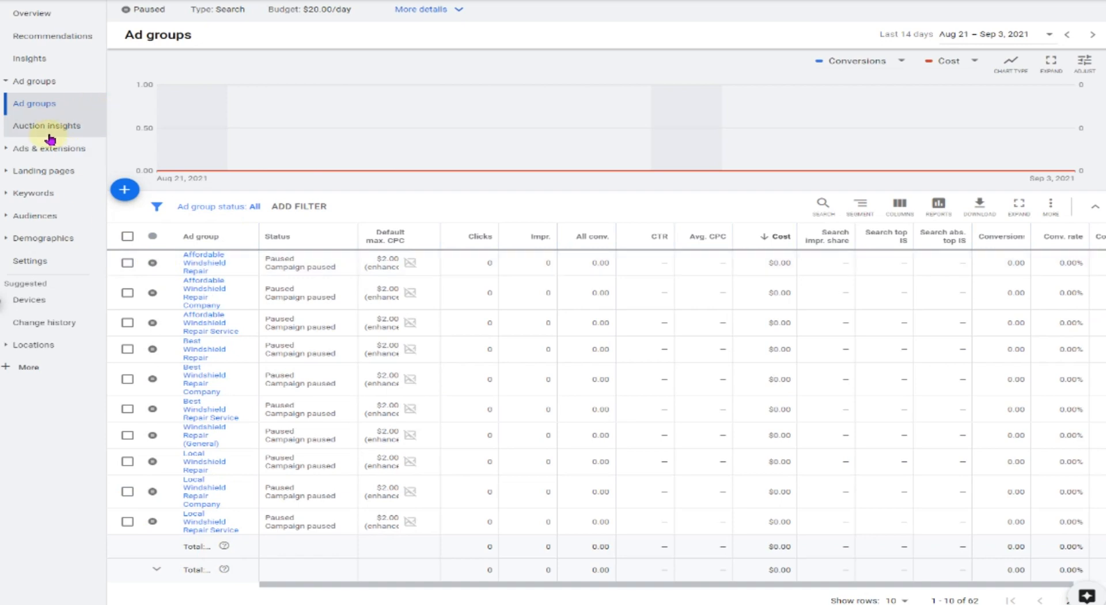
left_click(6, 150)
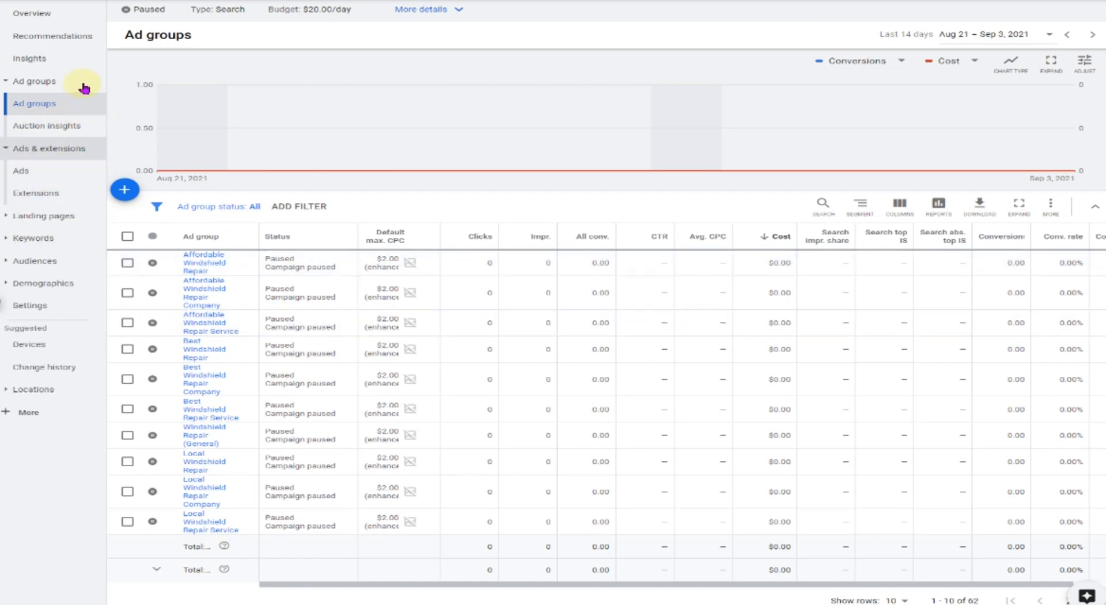
left_click(34, 178)
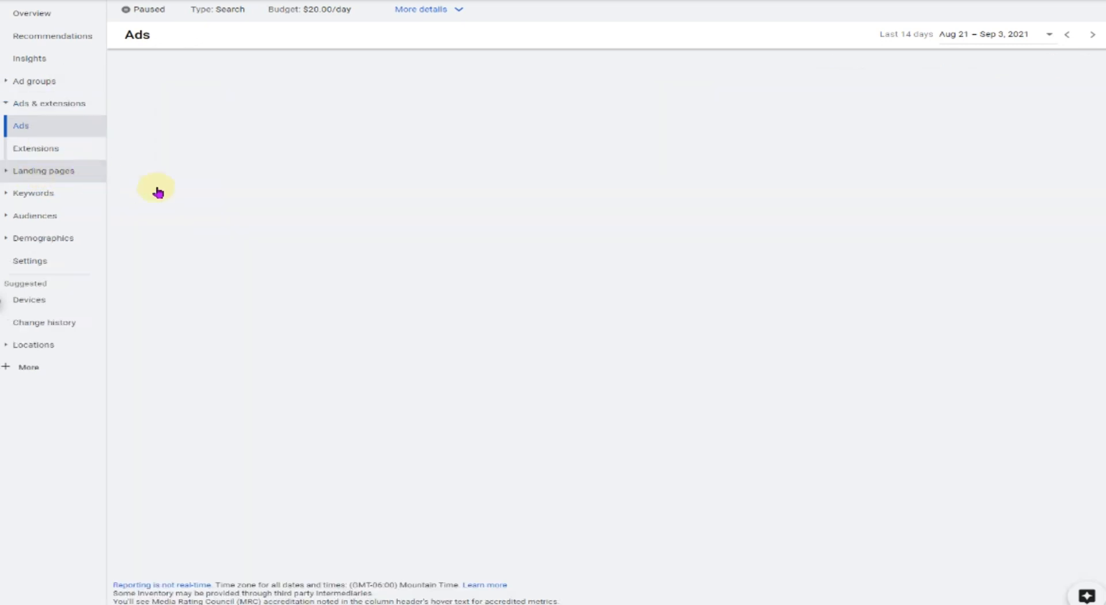
scroll(430, 304, "down", 4)
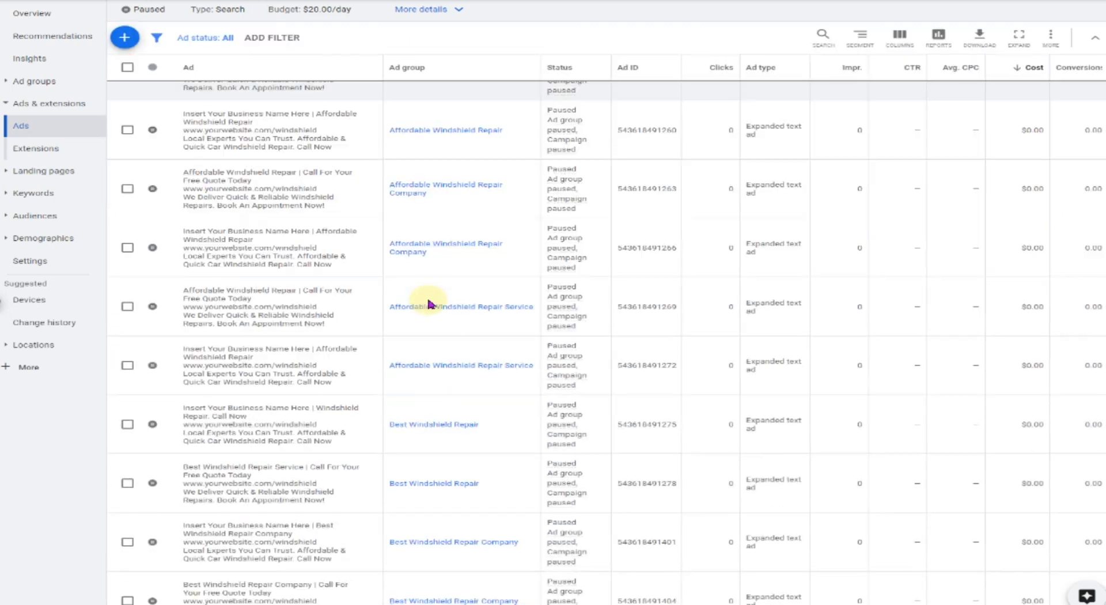
scroll(431, 299, "down", 3)
scroll(432, 301, "up", 6)
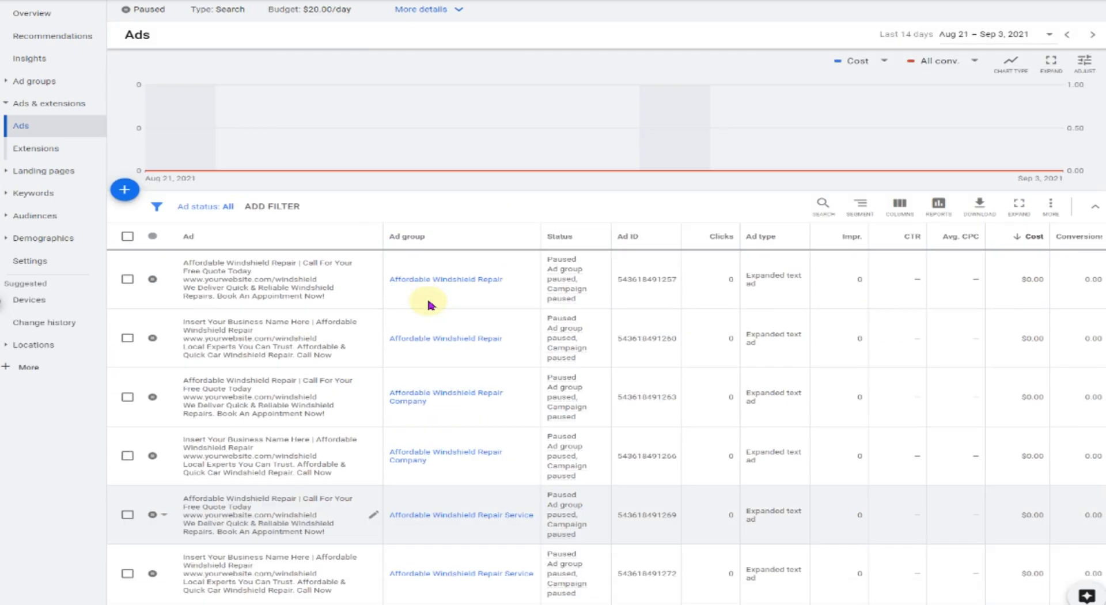
scroll(519, 358, "down", 6)
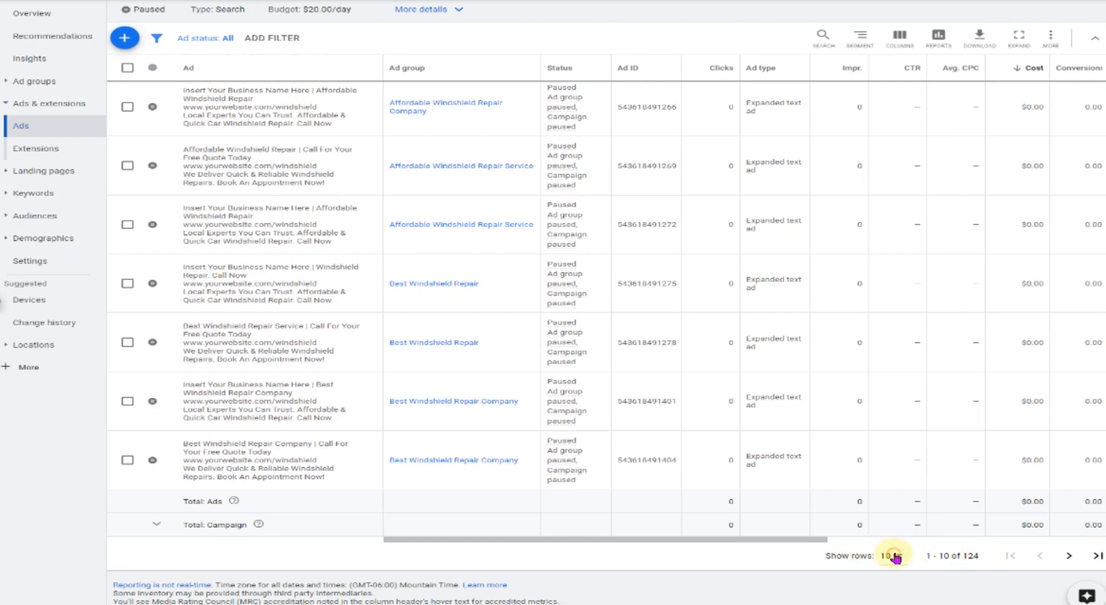
- Show more rows per page in the campaign's ads list and look through the extended list
left_click(894, 556)
left_click(902, 547)
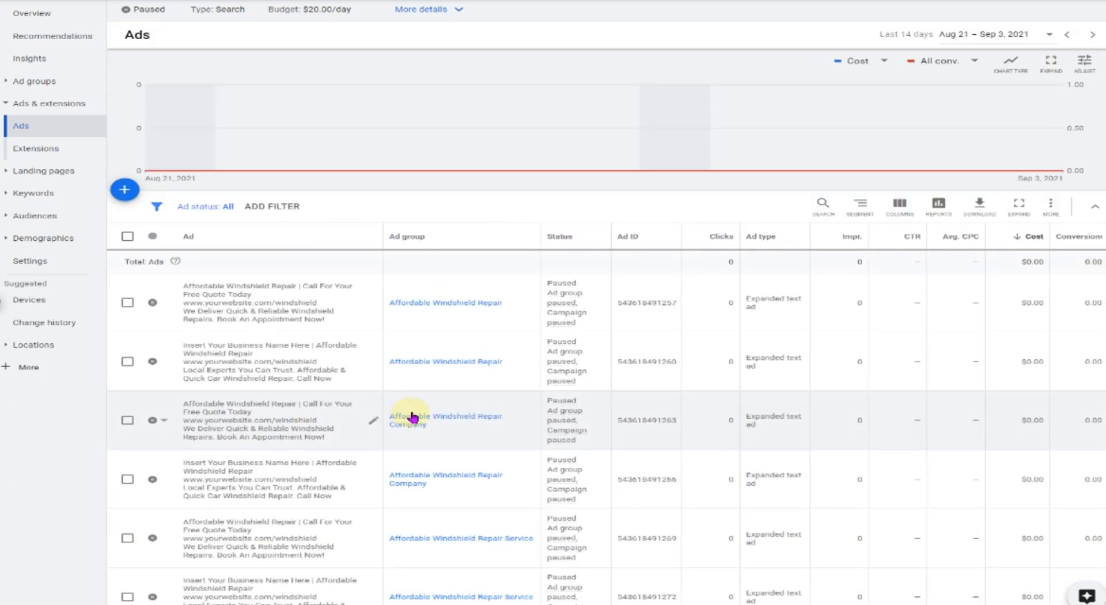
scroll(415, 418, "down", 8)
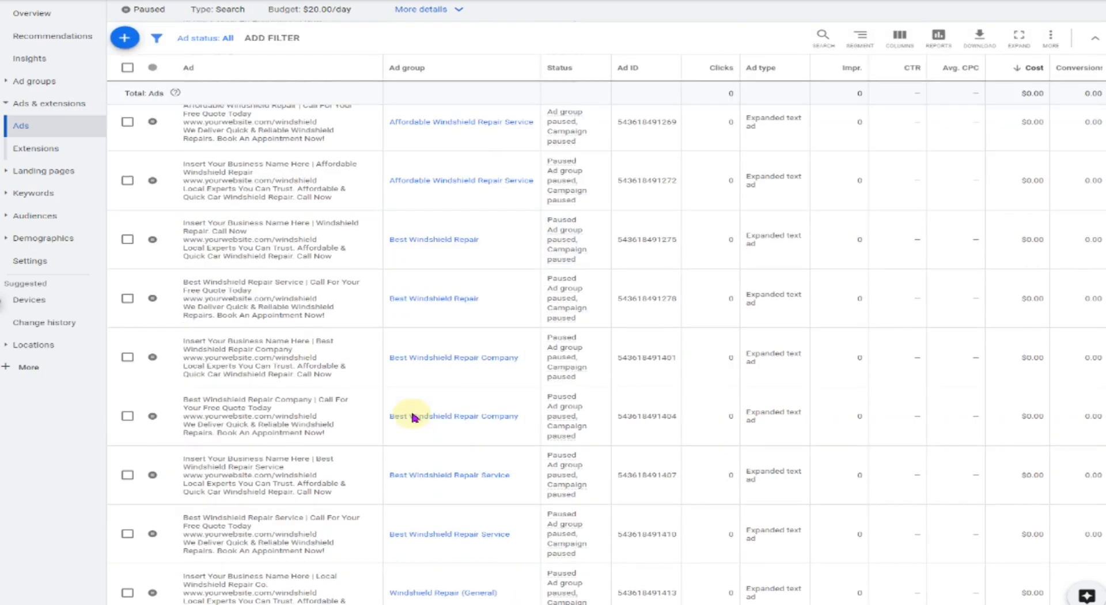
scroll(414, 417, "up", 8)
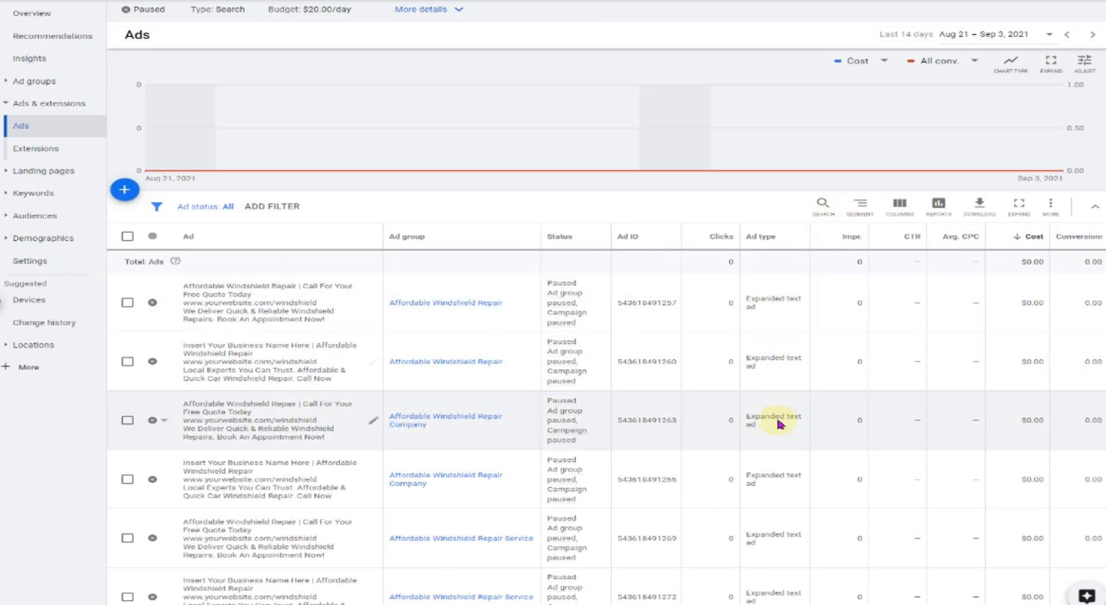
- Check the ad types in the list, and review the ad copy with the ads sorted by ad in ascending order
left_click_drag(773, 432, 748, 412)
scroll(753, 417, "down", 7)
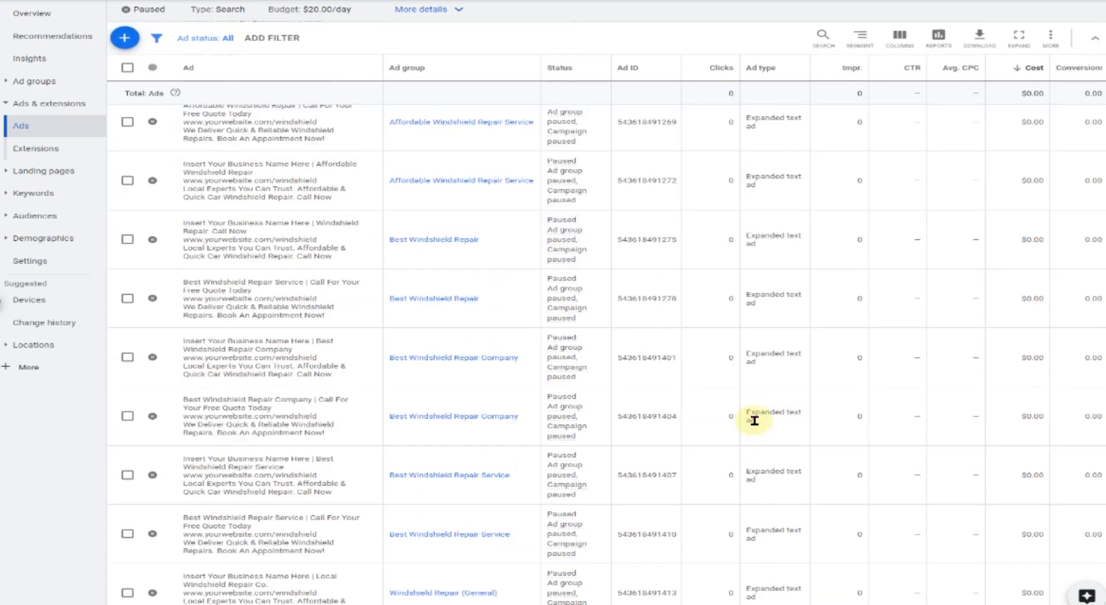
left_click_drag(744, 415, 773, 435)
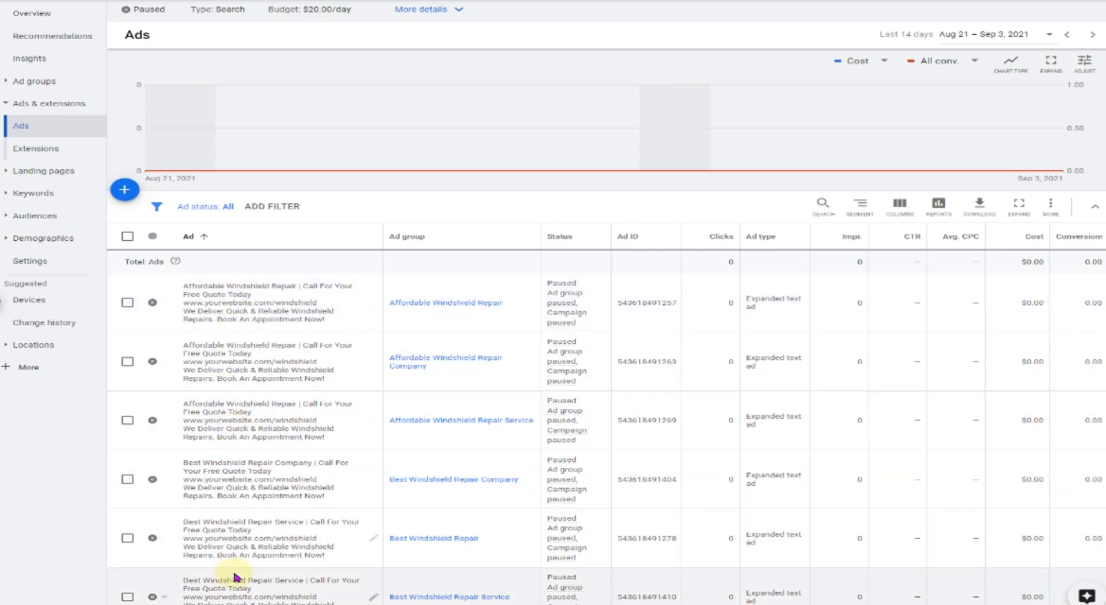
scroll(265, 484, "down", 4)
scroll(285, 311, "up", 4)
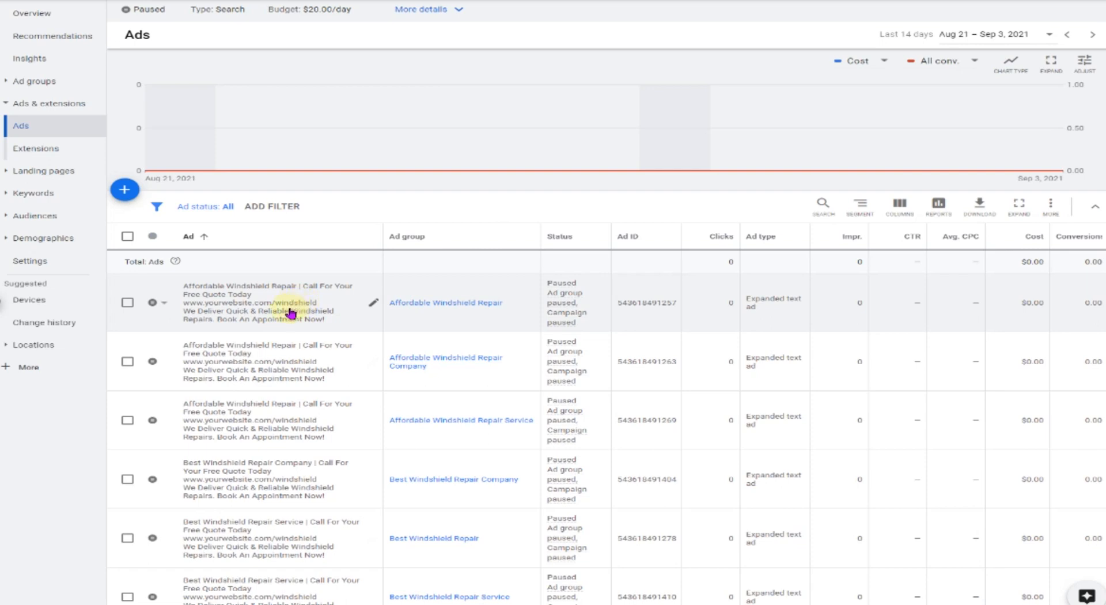
- Open the first ad in the Affordable Windshield Repair ad group for editing and examine its policy notice, headlines, display path and descriptions
left_click(371, 306)
left_click(389, 313)
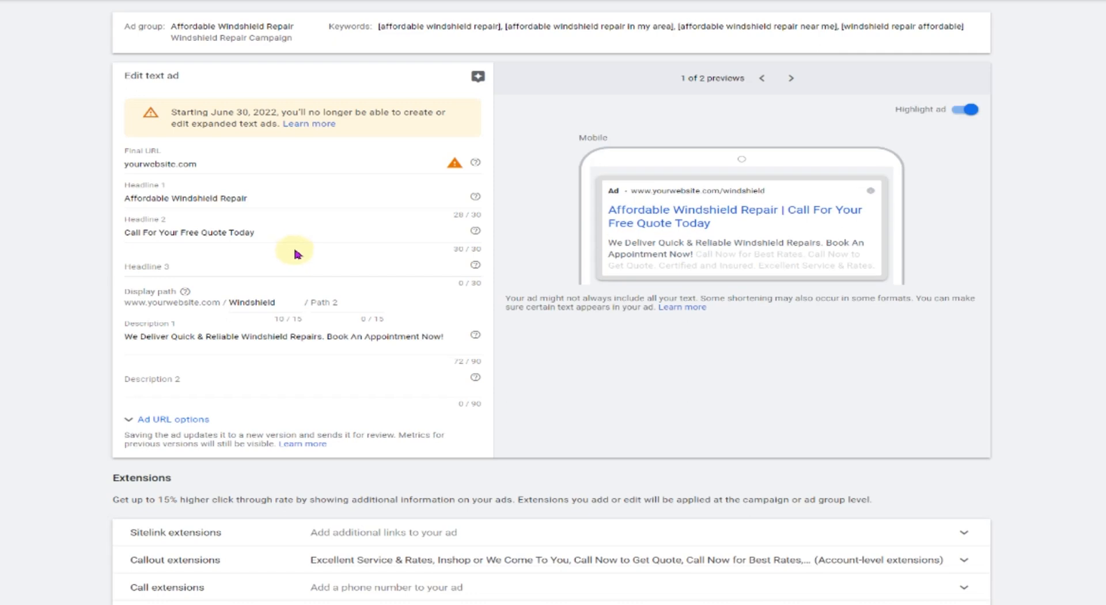
left_click_drag(337, 124, 172, 112)
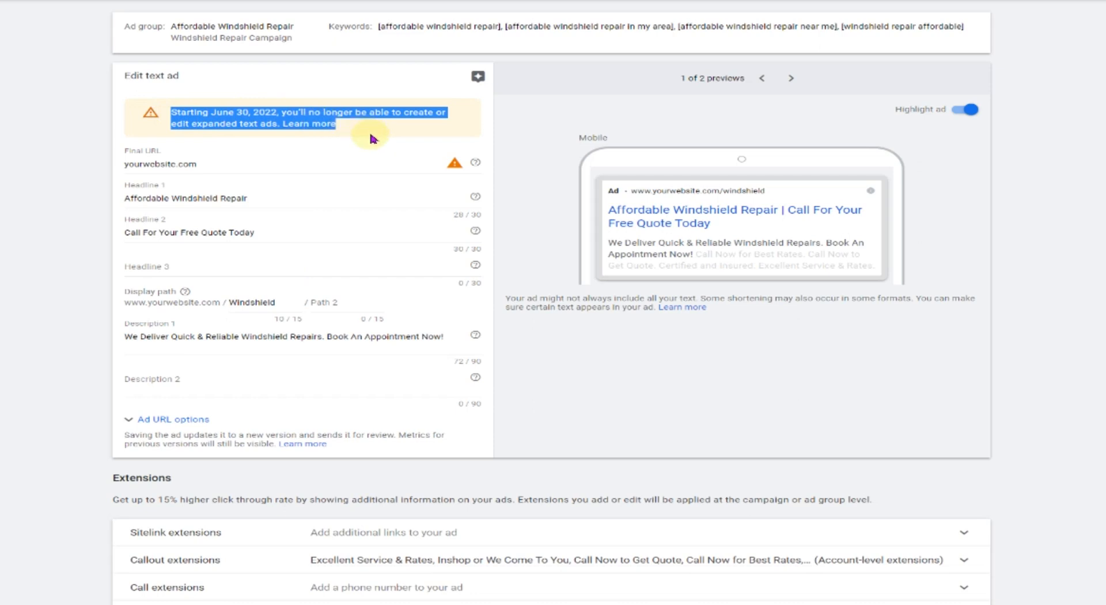
left_click(388, 118)
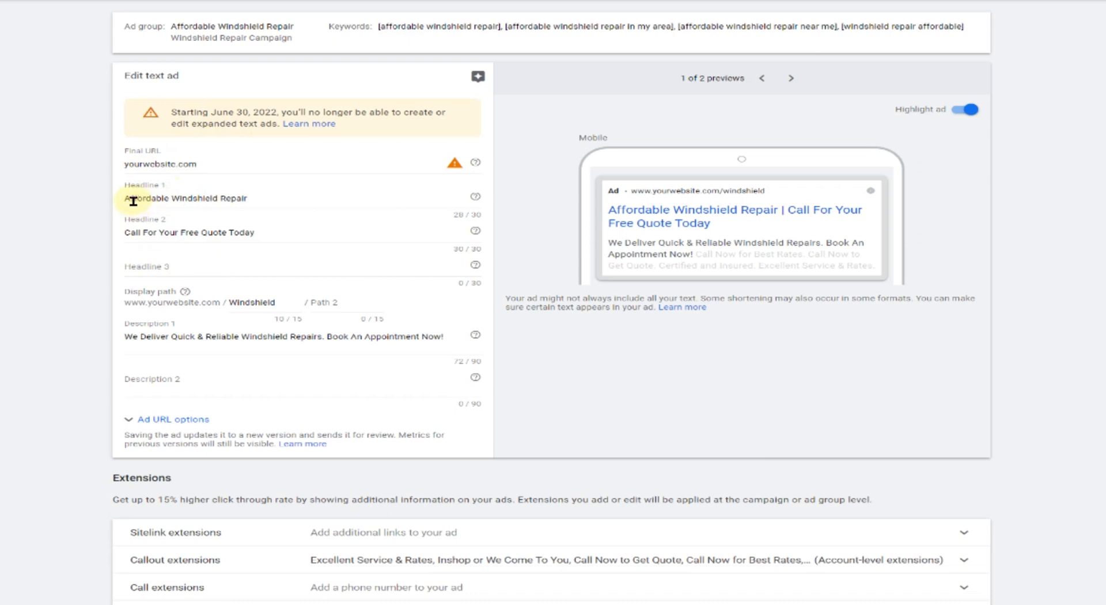
left_click(235, 266)
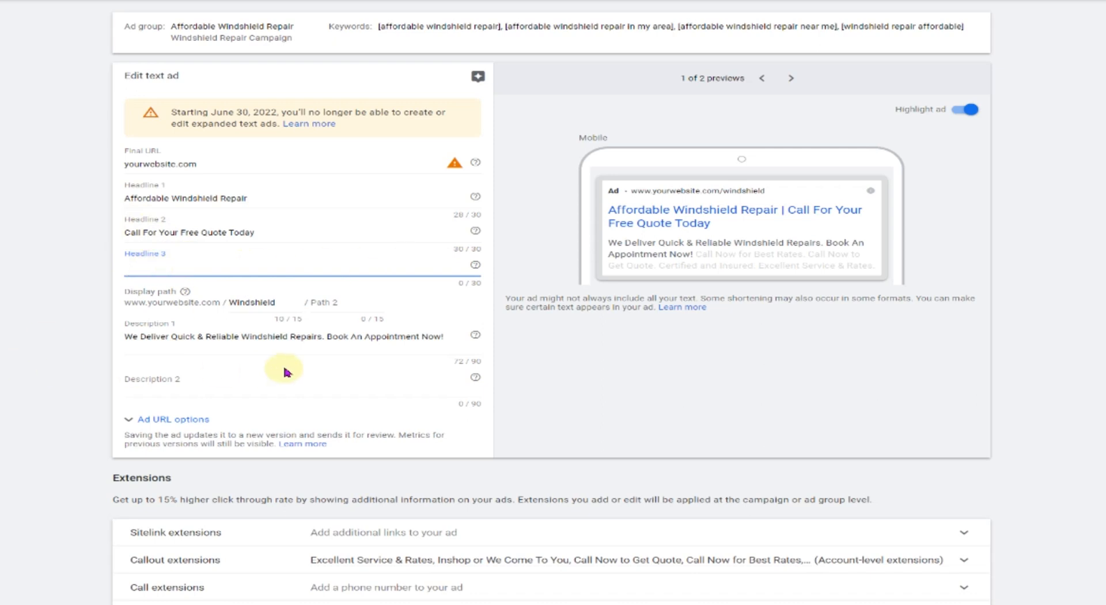
left_click(362, 302)
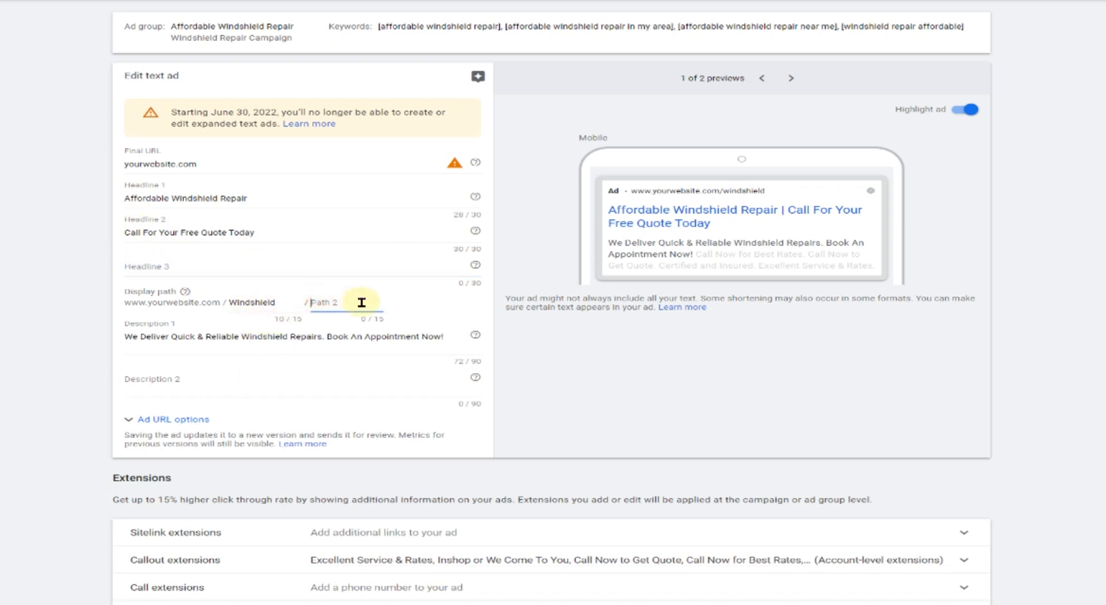
left_click(219, 337)
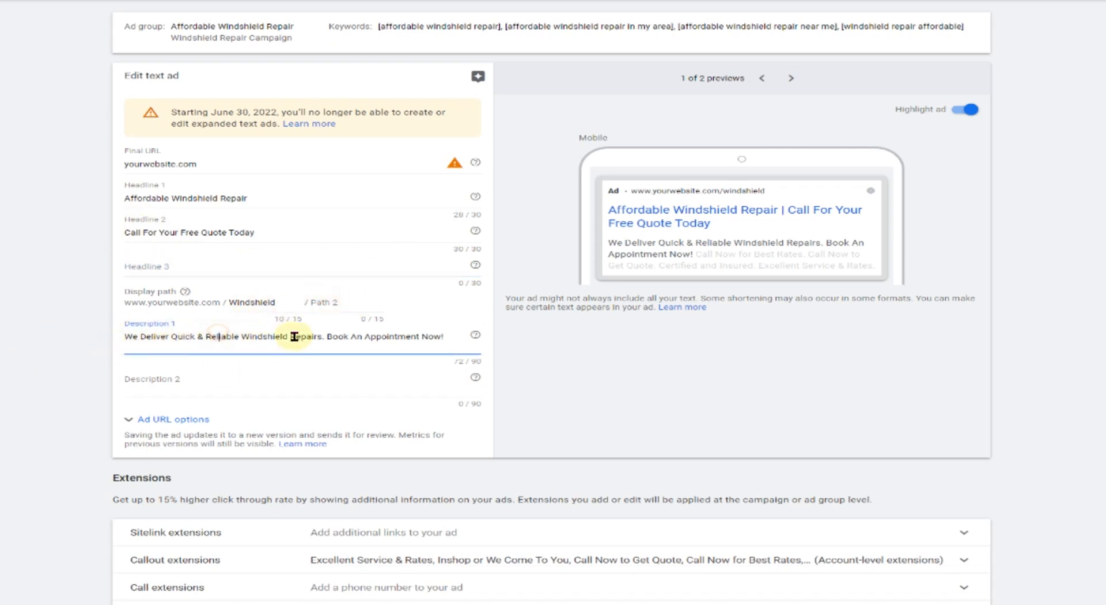
left_click(170, 385)
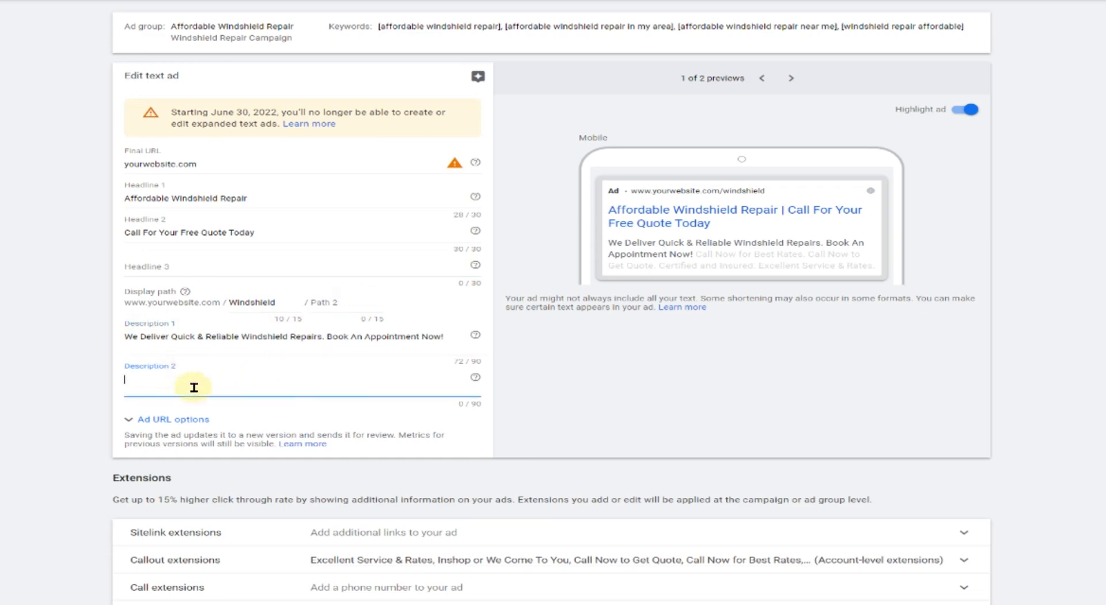
- Expand the ad's URL options and examine the tracking template, final URL suffix, custom parameter and mobile URL settings
left_click(139, 419)
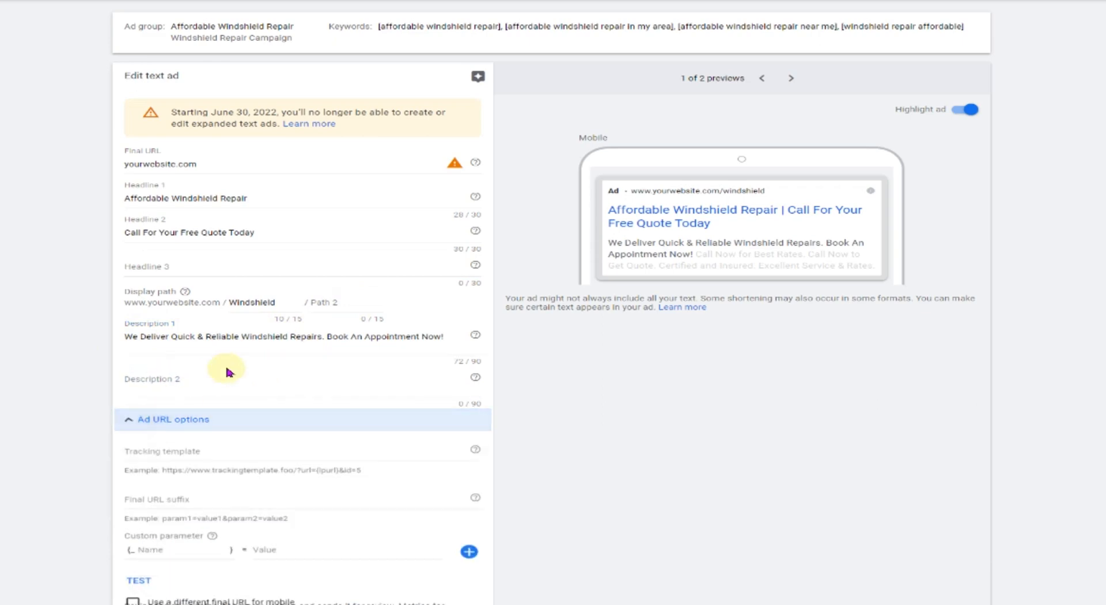
scroll(283, 345, "down", 5)
scroll(283, 346, "up", 4)
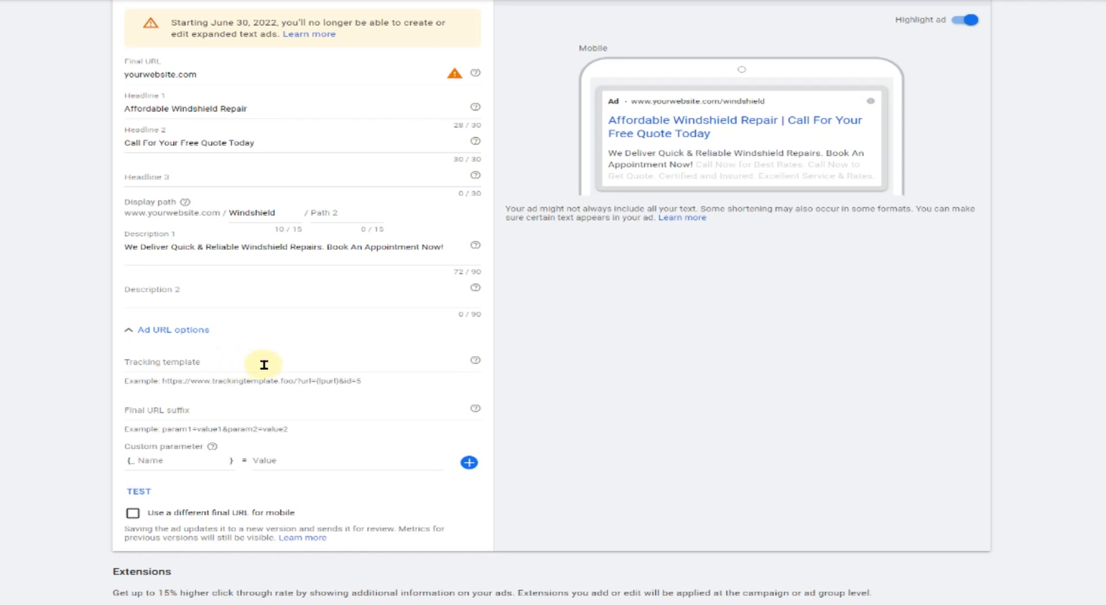
scroll(641, 371, "down", 4)
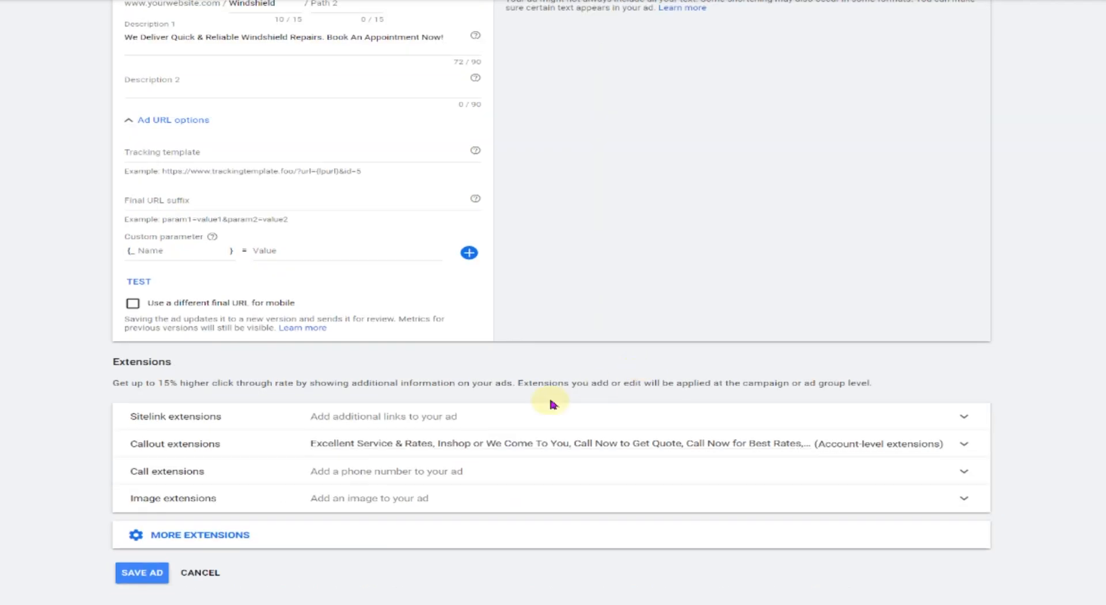
- Expand the ad's sitelink, callout and call extensions and look through the choices available for each
left_click(466, 426)
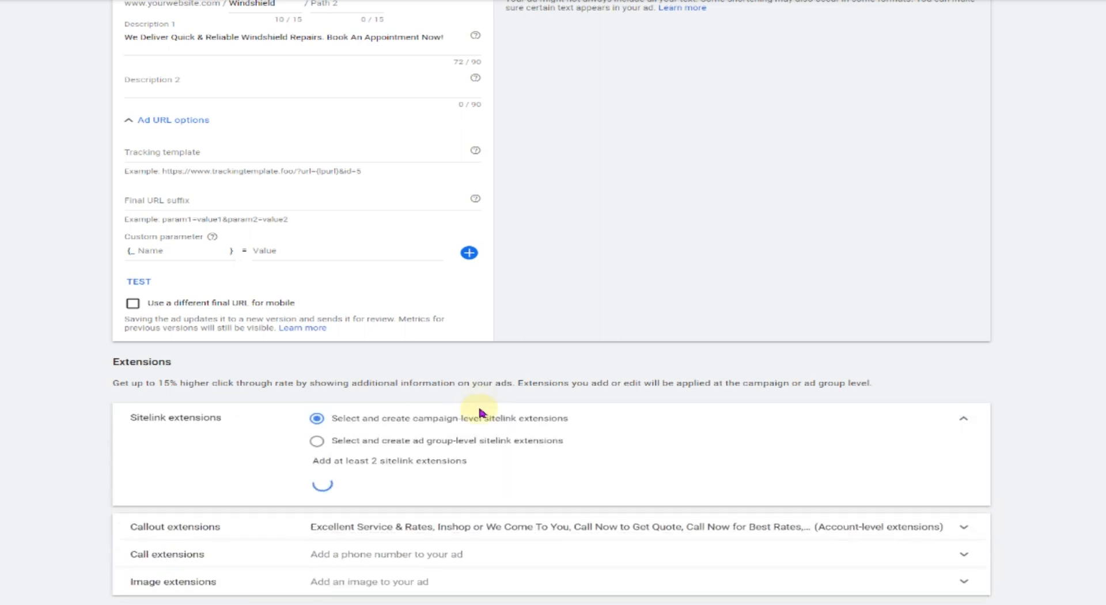
scroll(512, 439, "down", 4)
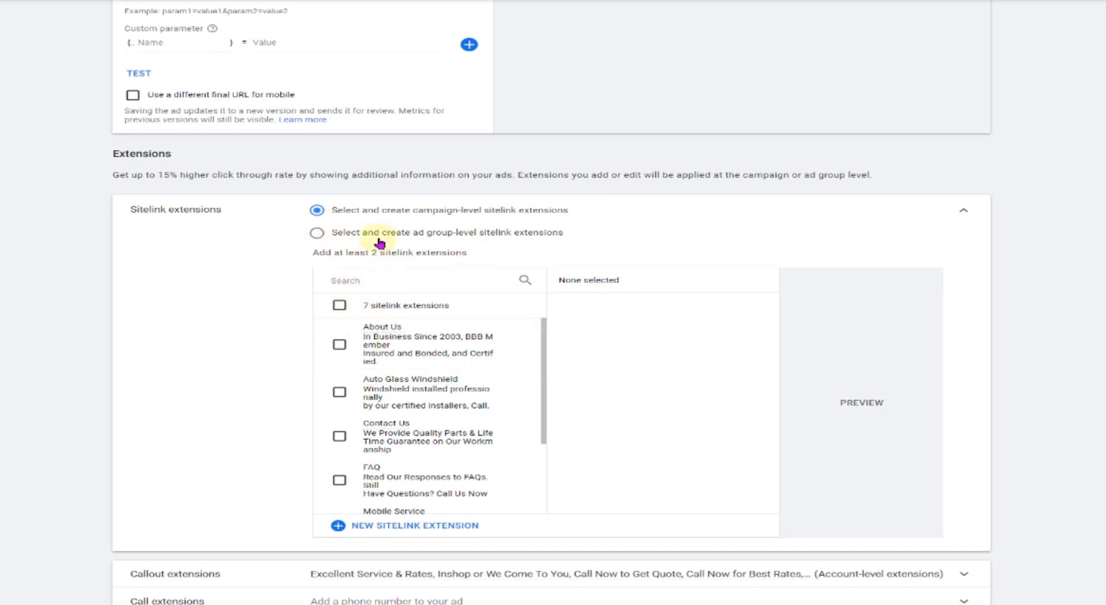
scroll(375, 242, "down", 2)
scroll(371, 306, "down", 2)
left_click(437, 447)
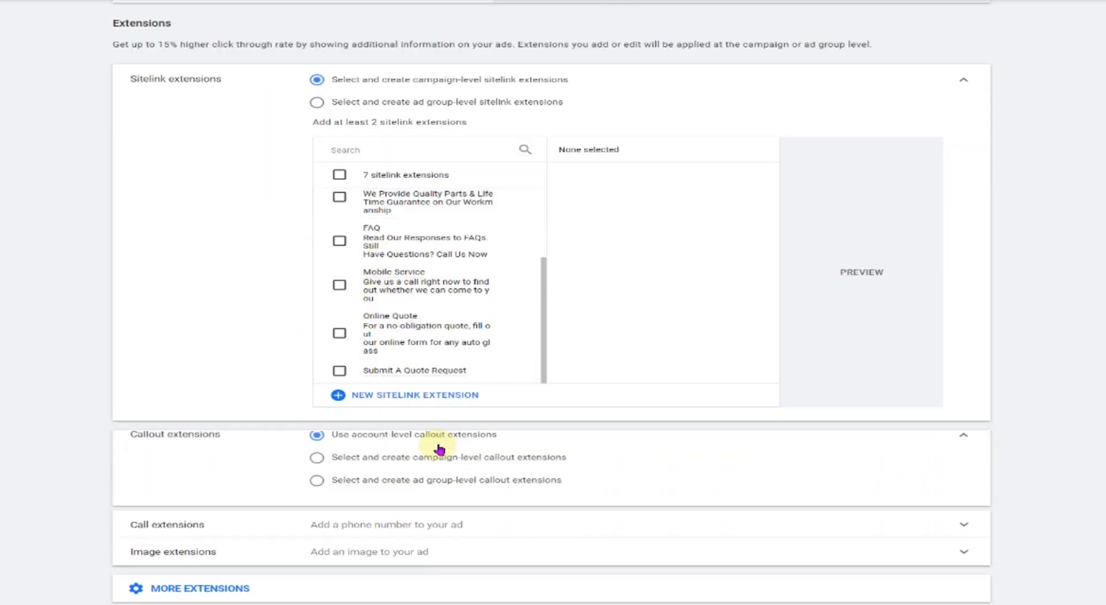
scroll(438, 447, "down", 2)
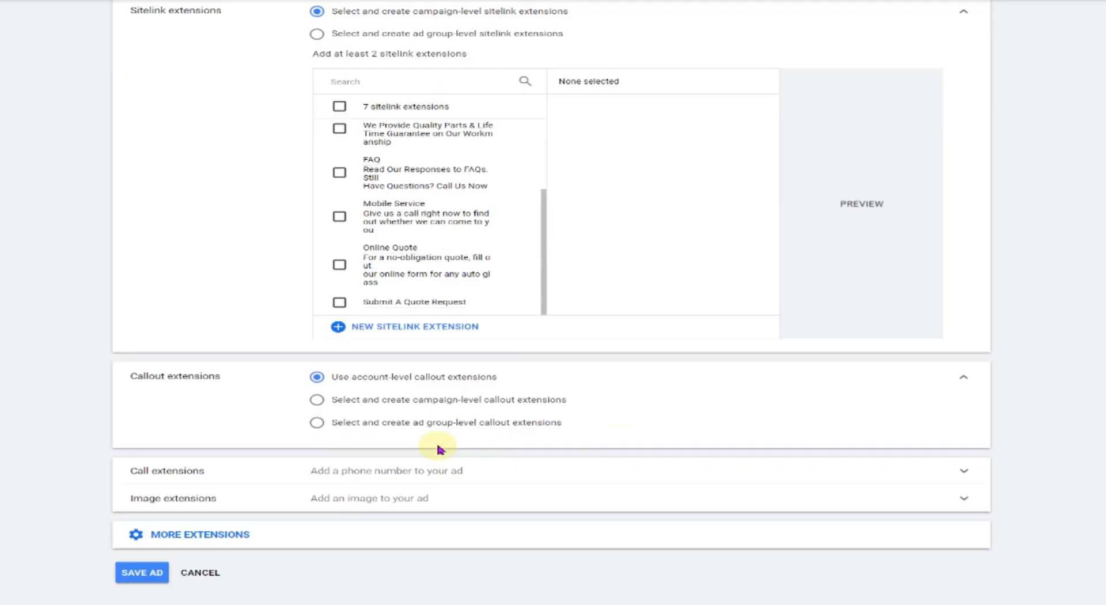
left_click(420, 476)
scroll(422, 477, "down", 5)
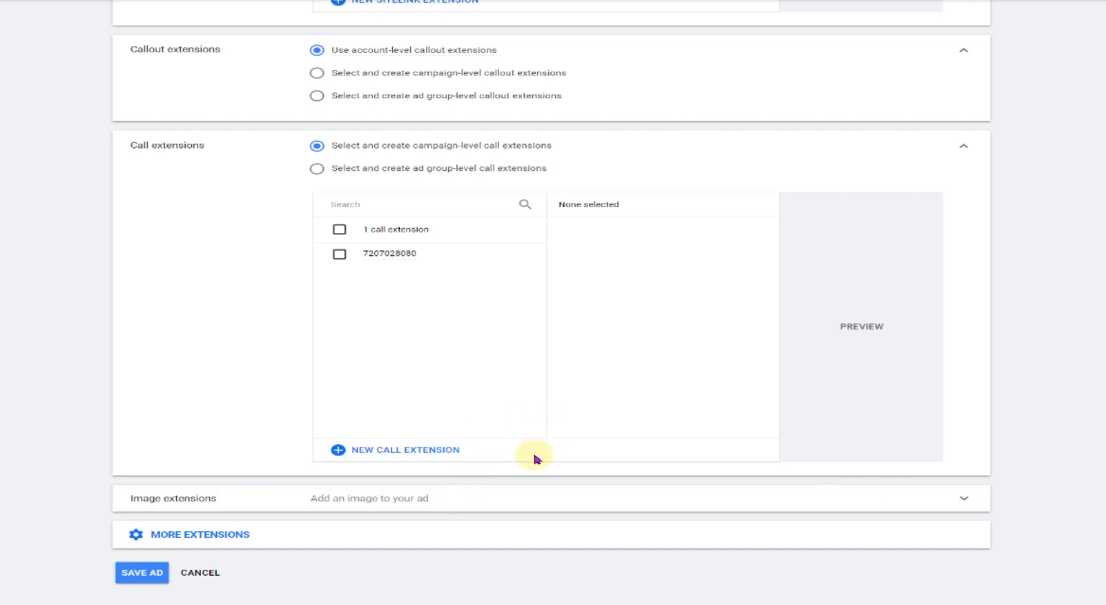
- Show the additional extension types for the ad, look through them, and leave the ad editor without saving
left_click(147, 540)
scroll(328, 436, "down", 2)
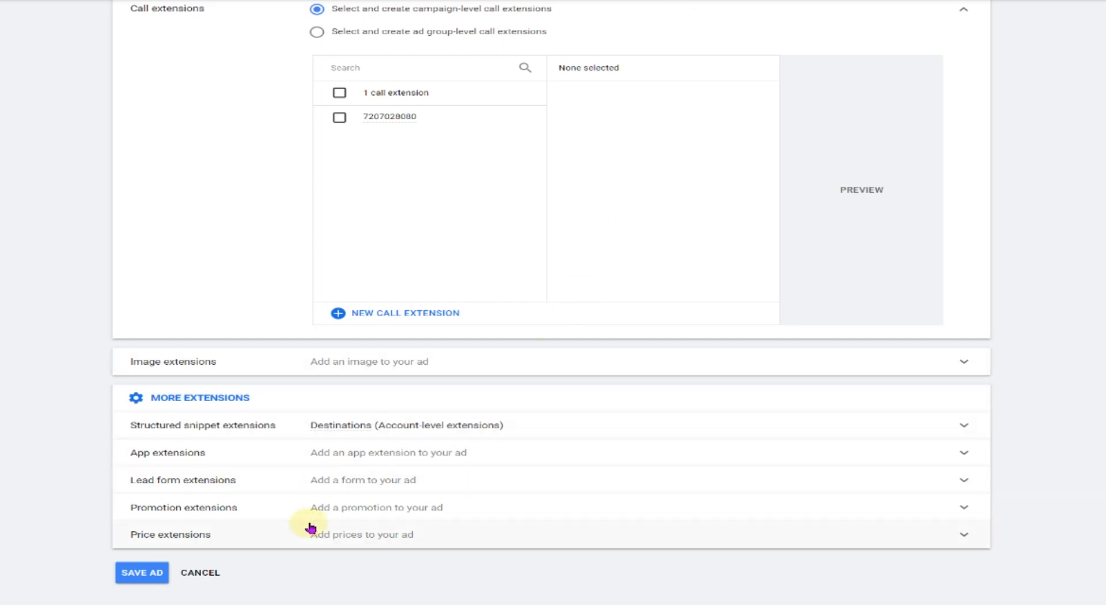
scroll(382, 255, "up", 7)
scroll(383, 254, "down", 3)
scroll(375, 544, "down", 4)
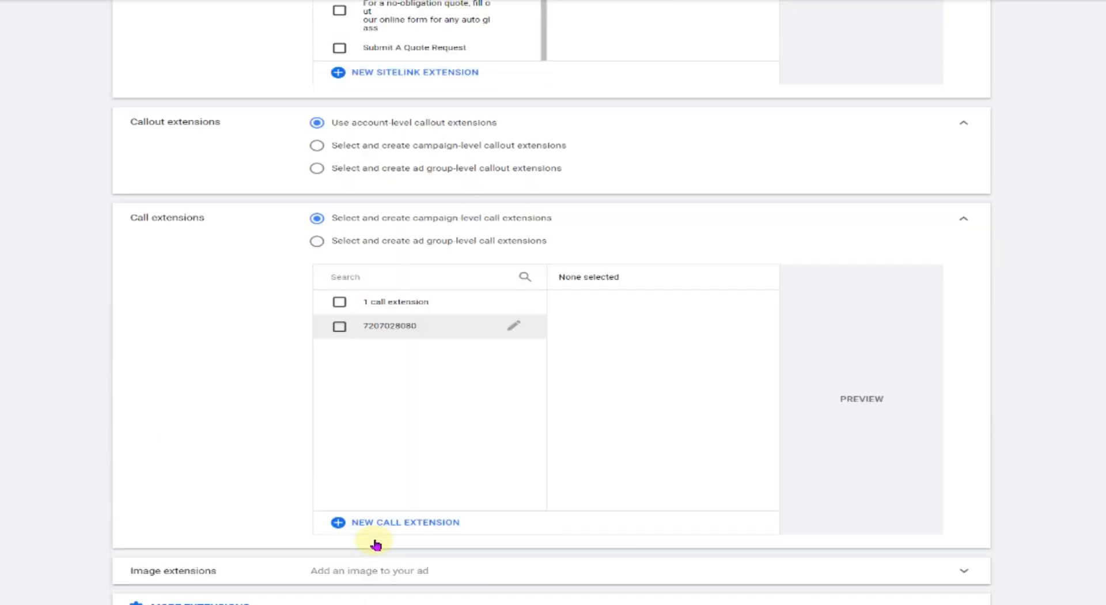
scroll(376, 544, "down", 3)
left_click(200, 573)
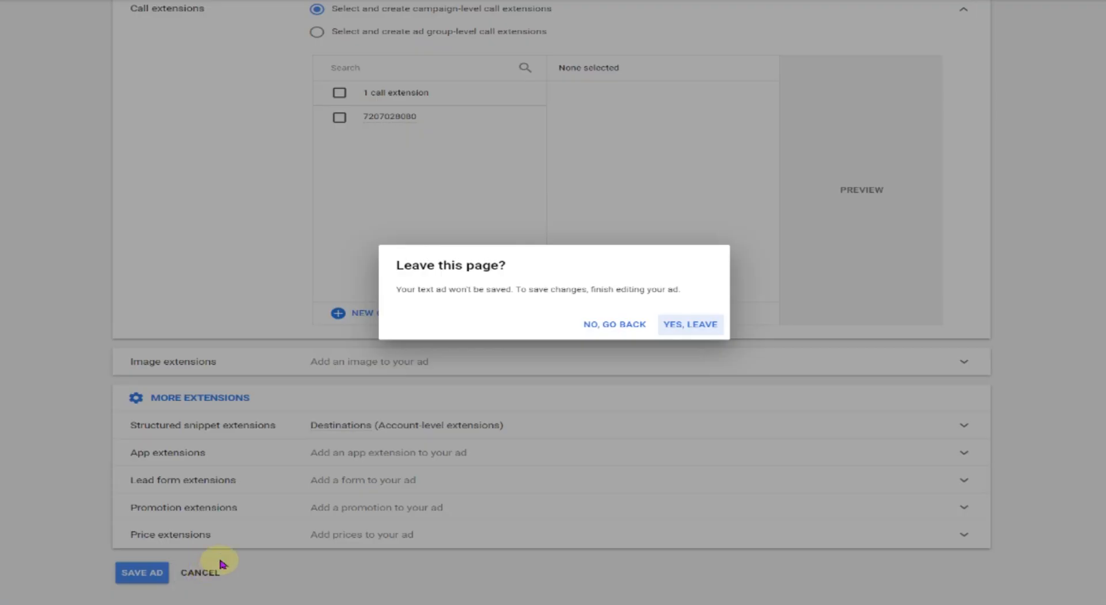
left_click(684, 331)
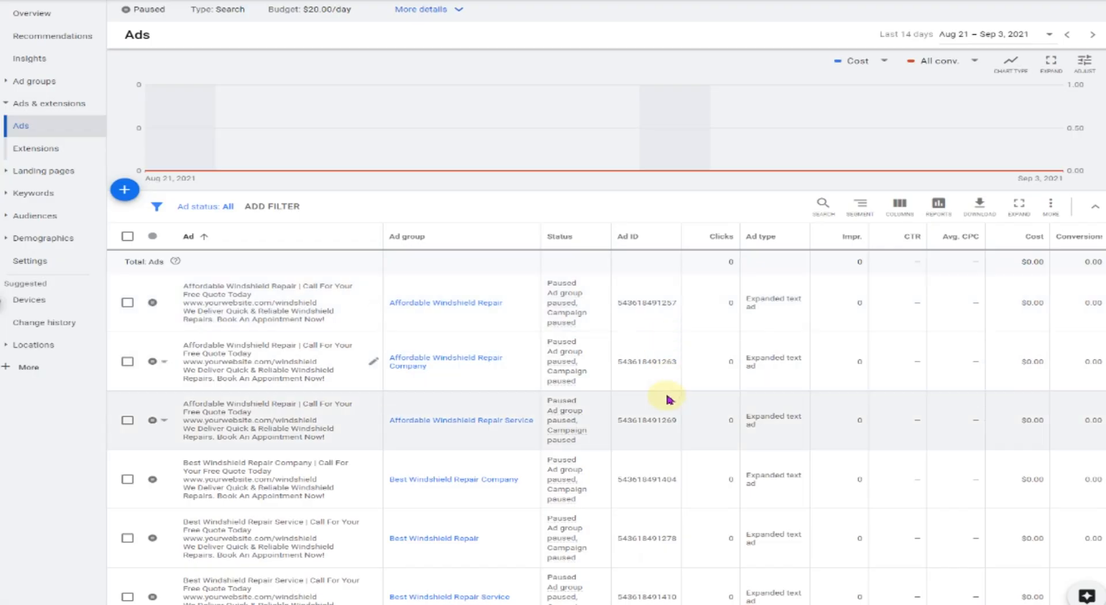
- Open the "Insert Your Business Name Here" ad of the Affordable Windshield Repair Service ad group for editing and review its text, URL options and extensions
scroll(669, 403, "down", 15)
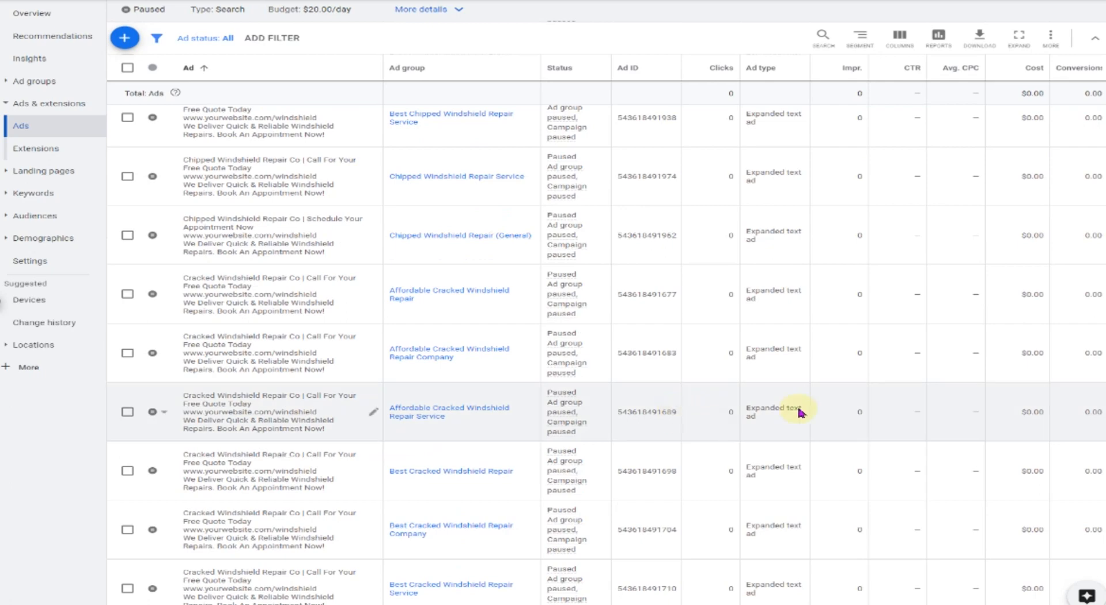
scroll(668, 368, "down", 7)
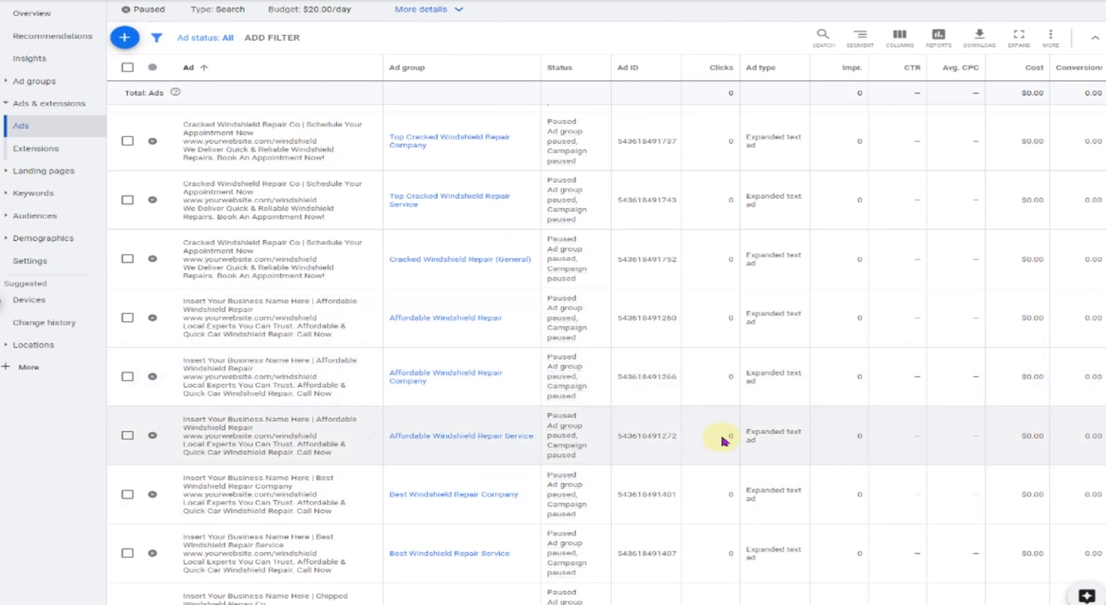
left_click(374, 440)
left_click(388, 444)
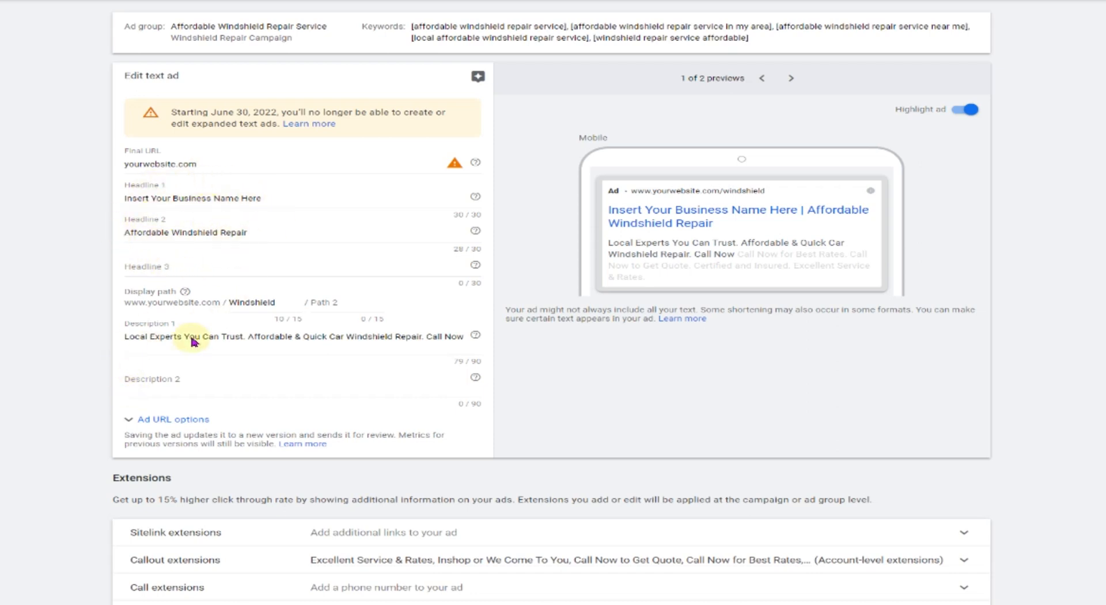
scroll(192, 341, "down", 2)
left_click(170, 303)
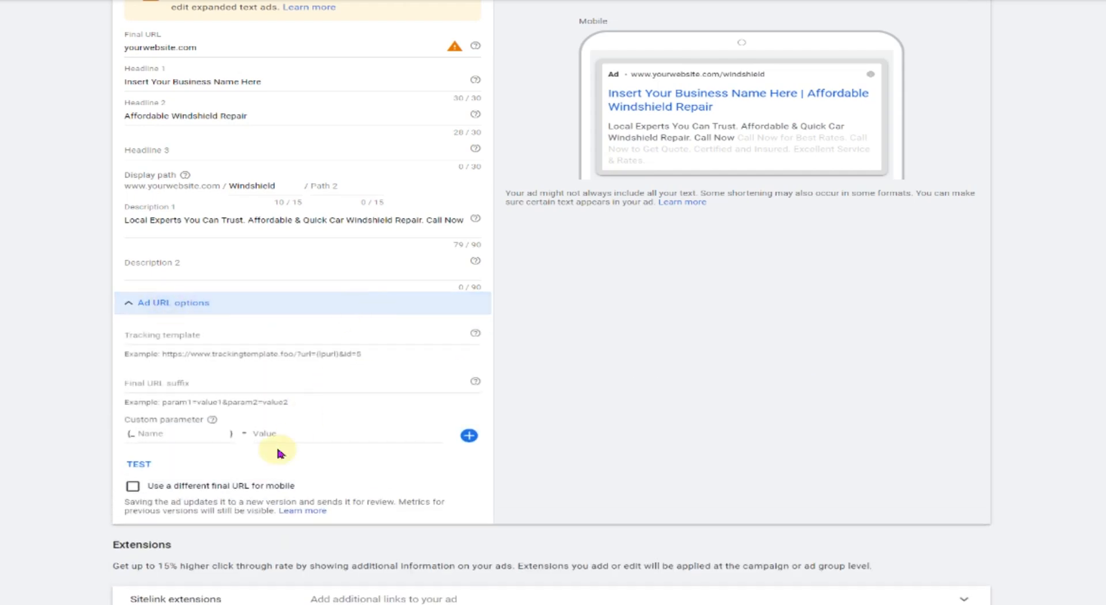
scroll(279, 454, "down", 3)
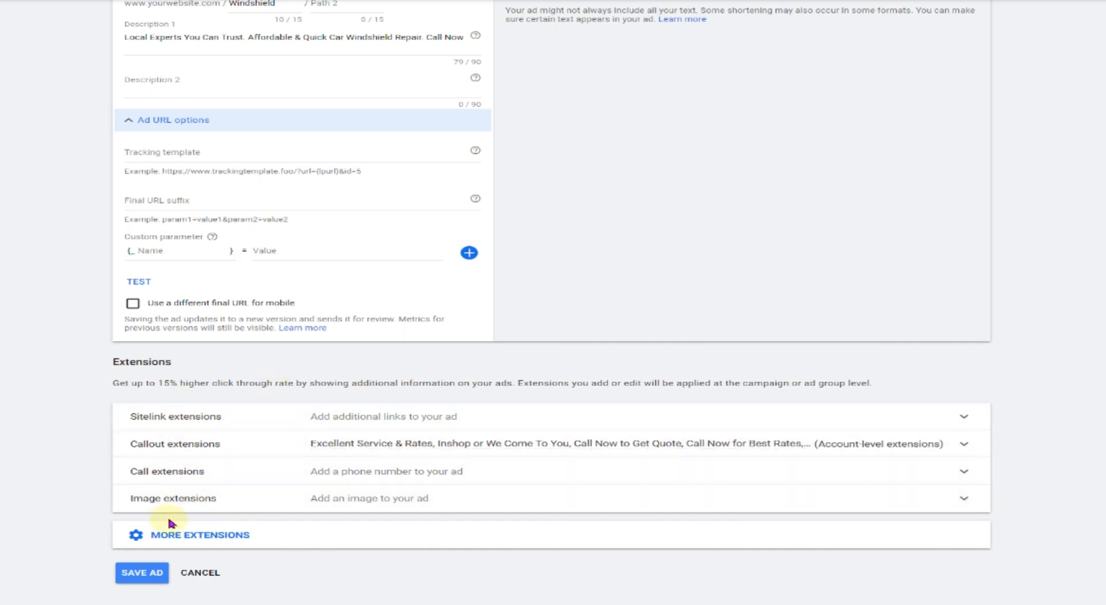
- Cancel editing the "Insert Your Business Name Here" ad and leave the editor without saving
left_click(213, 577)
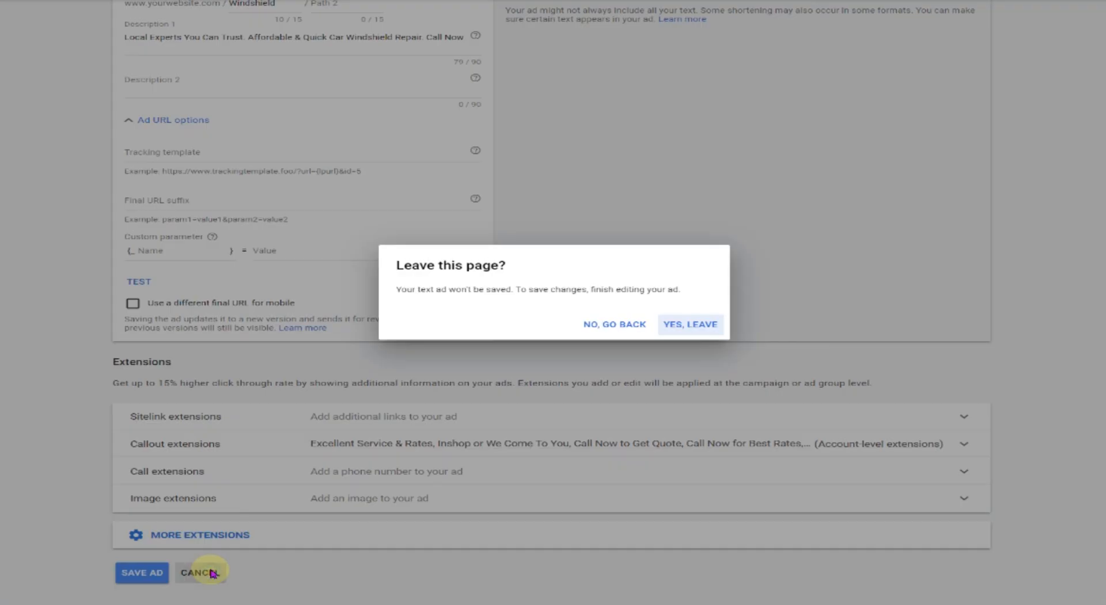
right_click(212, 574)
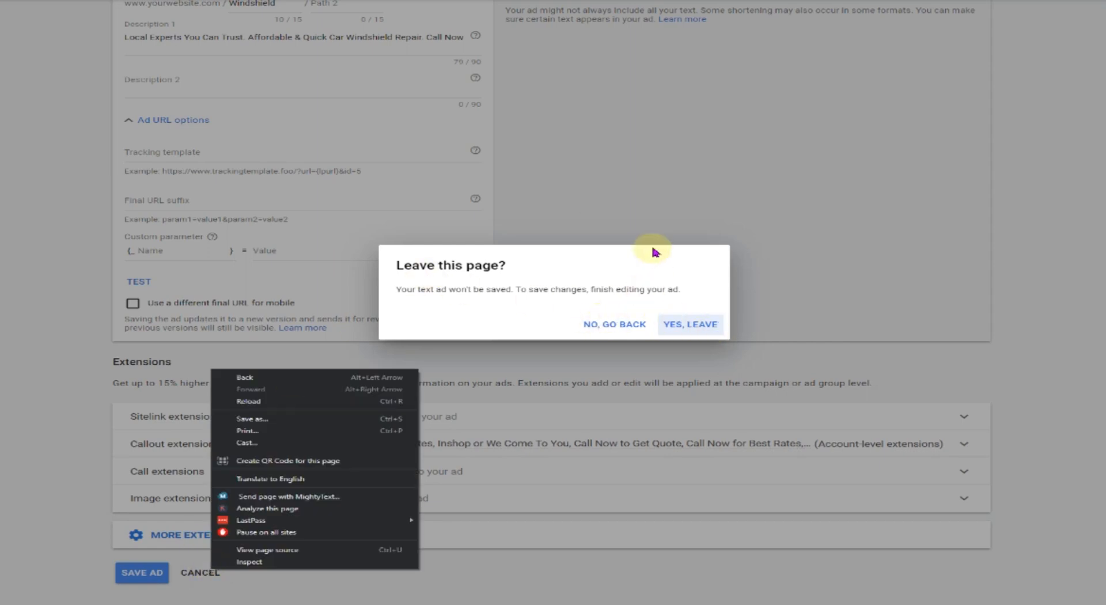
left_click(660, 265)
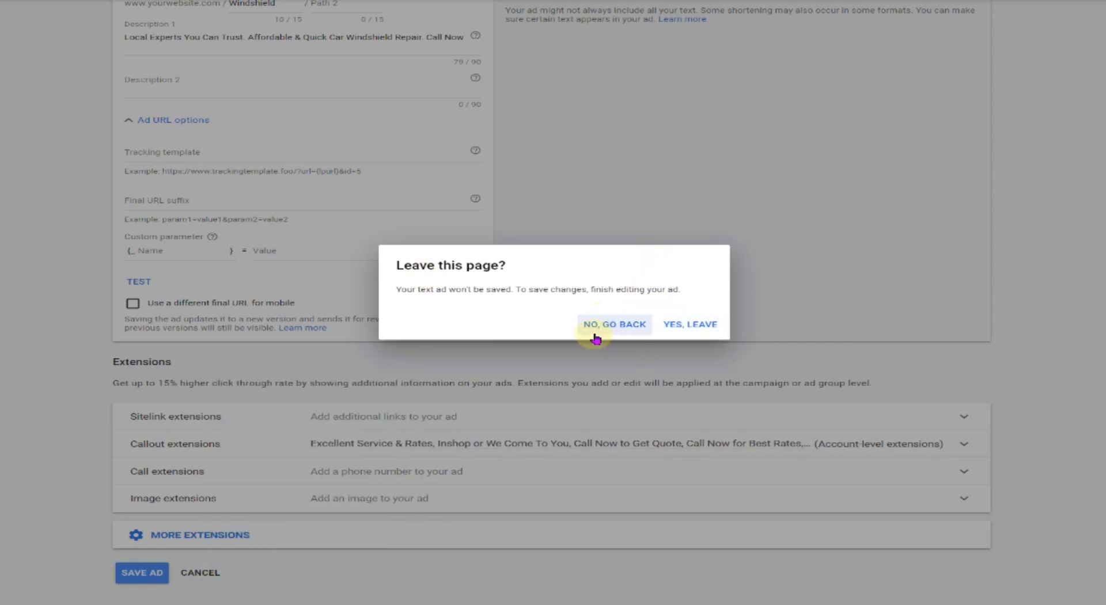
left_click(691, 325)
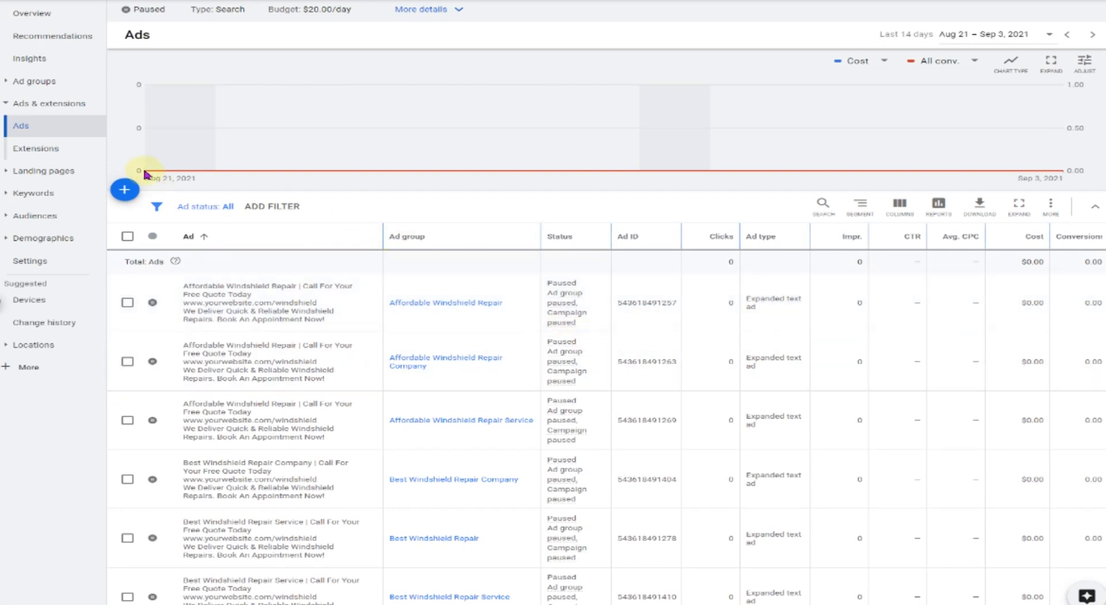
- Open the campaign's extensions summary and look through its callout, structured snippet and dynamic image extensions
left_click(40, 151)
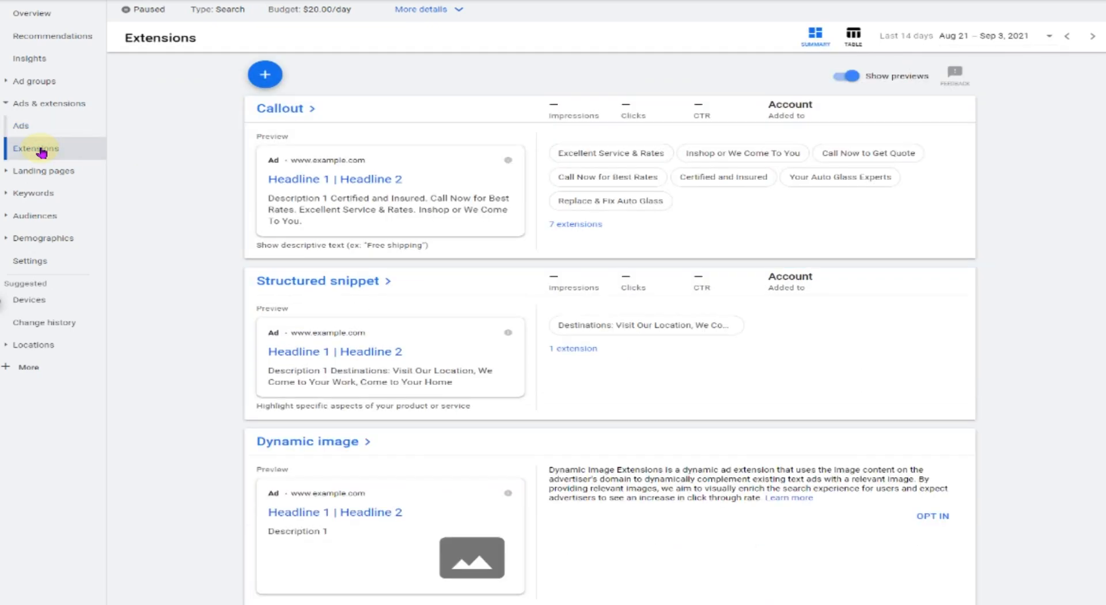
scroll(398, 456, "down", 1)
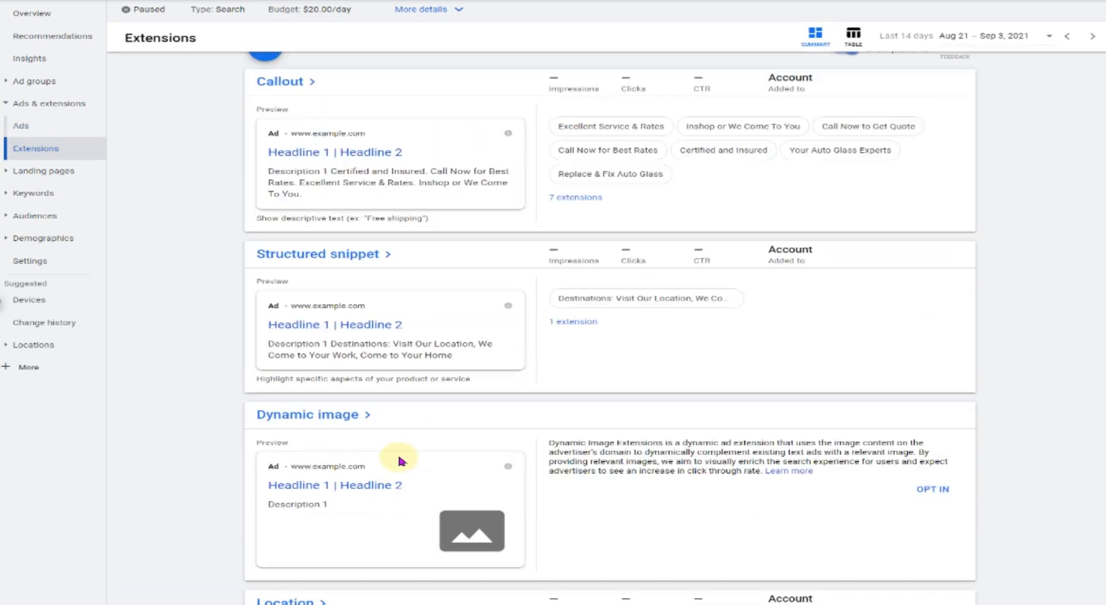
scroll(400, 461, "up", 1)
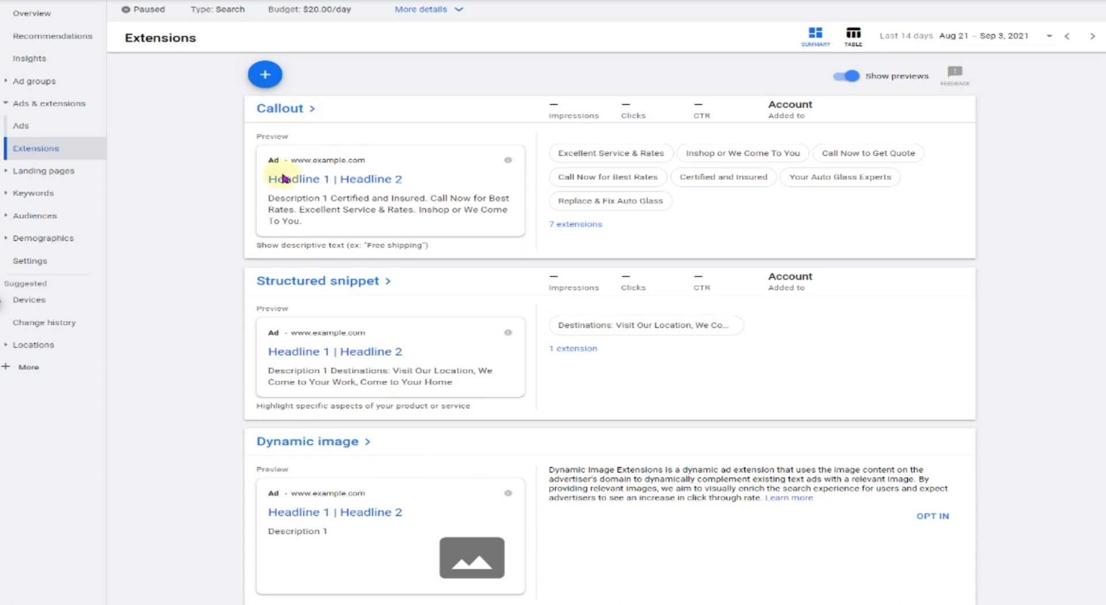
- View the campaign's Landing pages report and its Expanded landing pages report
left_click(10, 173)
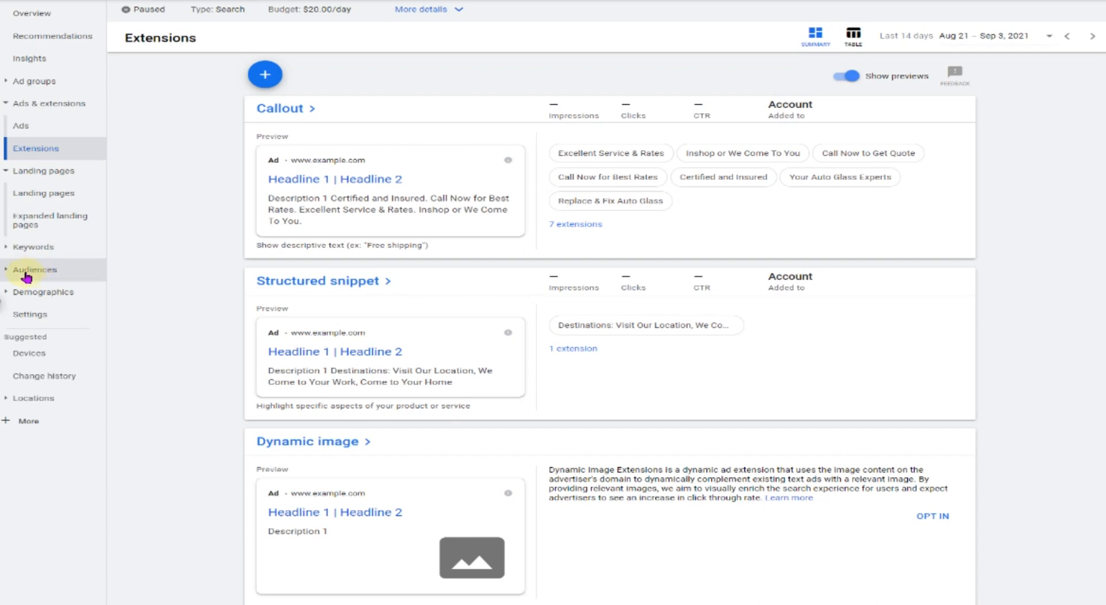
left_click(43, 193)
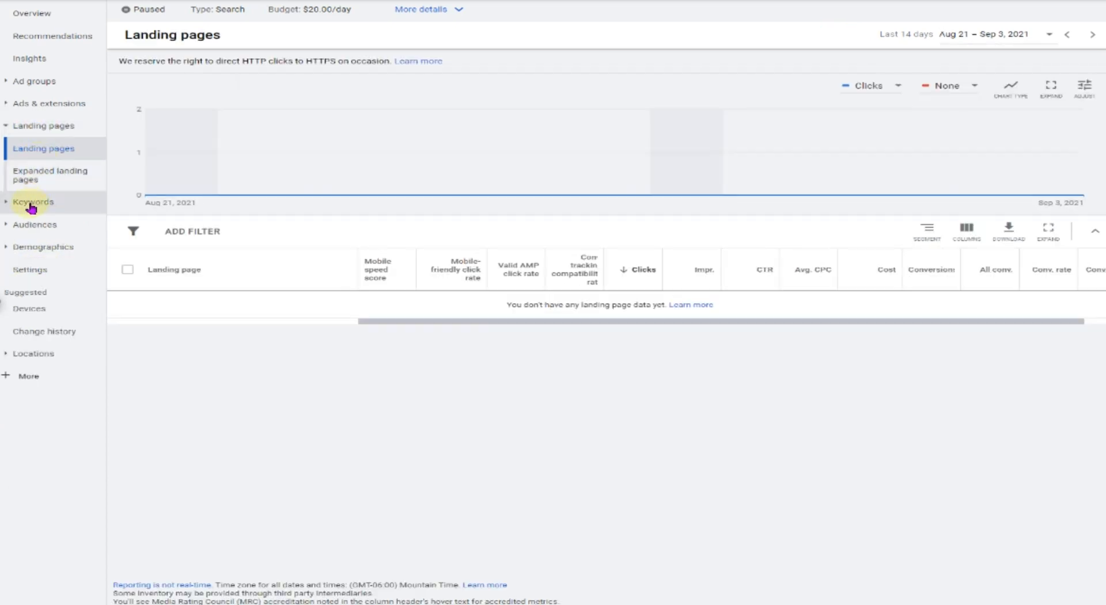
left_click(42, 173)
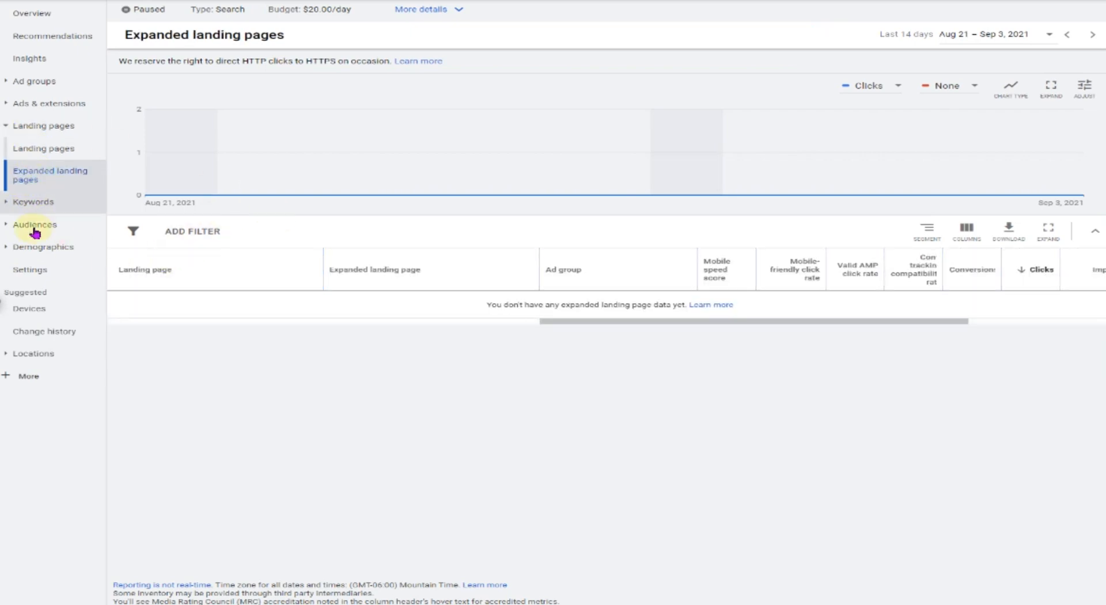
- Open the campaign's Search Keywords report and look through the keywords, match types and ad groups
left_click(12, 205)
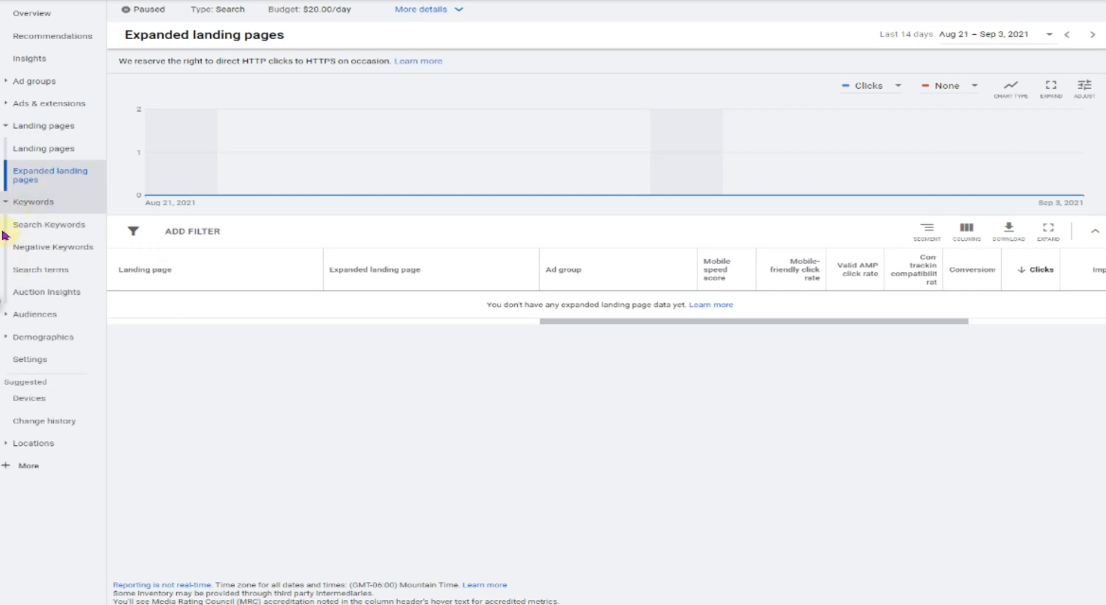
left_click(4, 230)
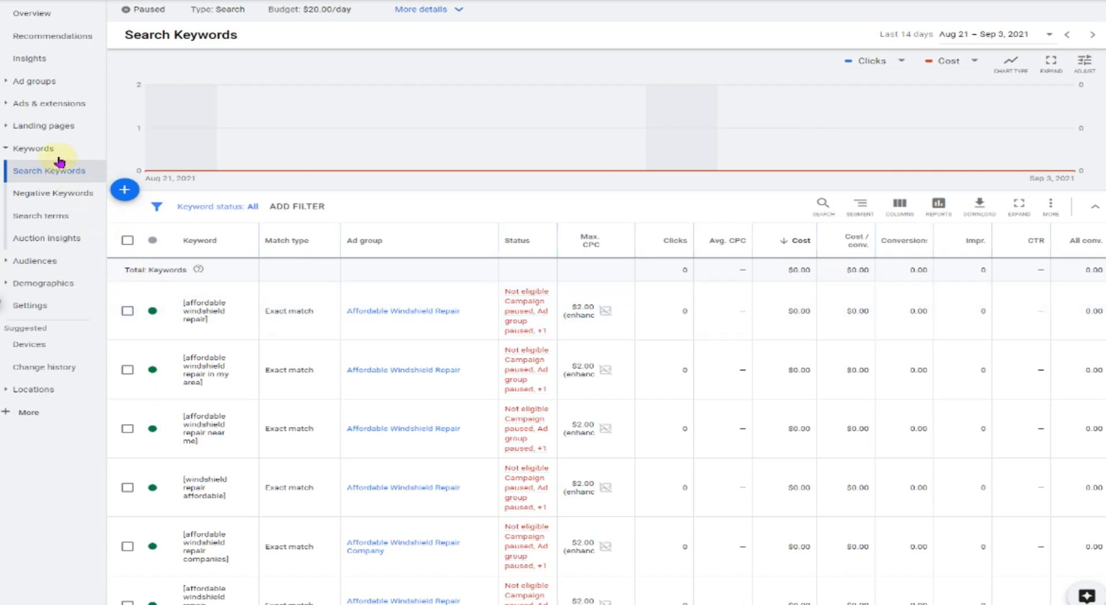
scroll(305, 516, "down", 7)
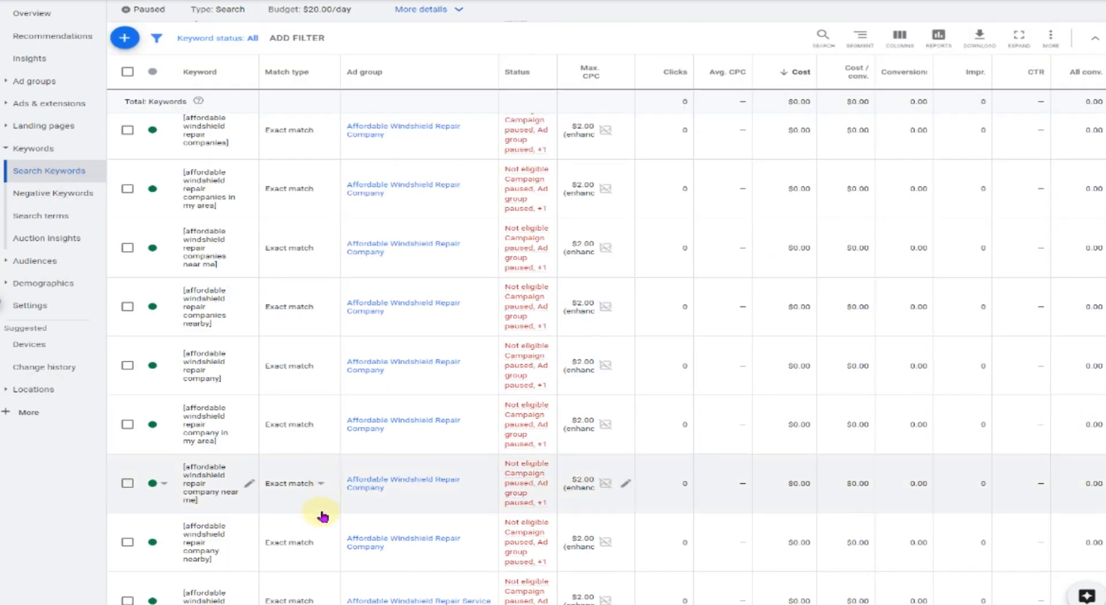
scroll(323, 516, "down", 5)
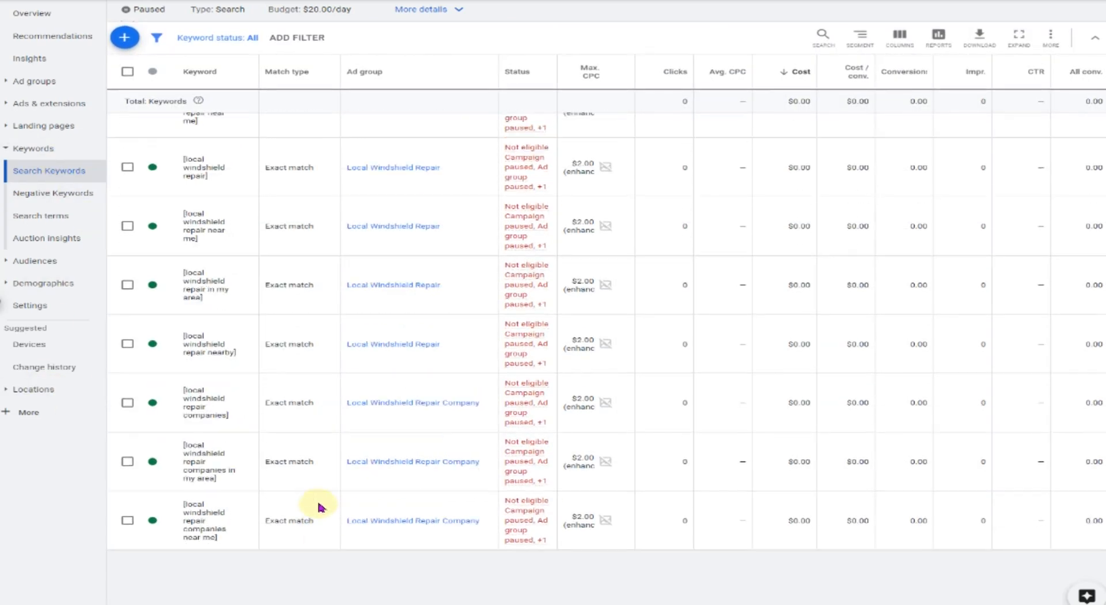
scroll(321, 507, "down", 3)
scroll(320, 507, "down", 5)
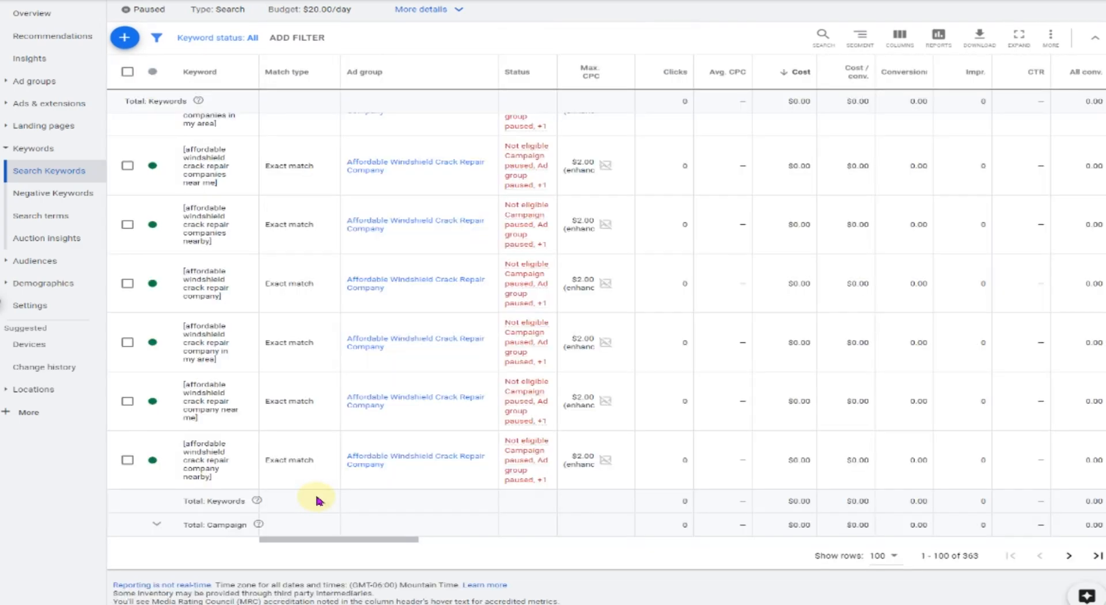
scroll(303, 507, "down", 3)
scroll(300, 510, "up", 10)
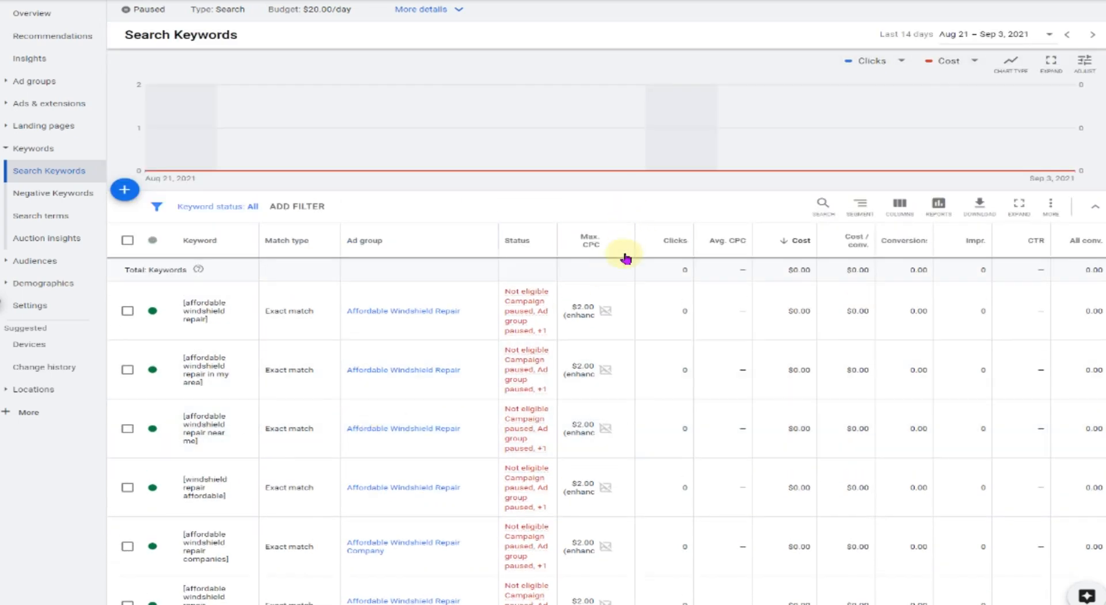
- Widen the Max. CPC column of the Search Keywords table and review the keywords' bids across the ad groups
left_click_drag(636, 237, 704, 241)
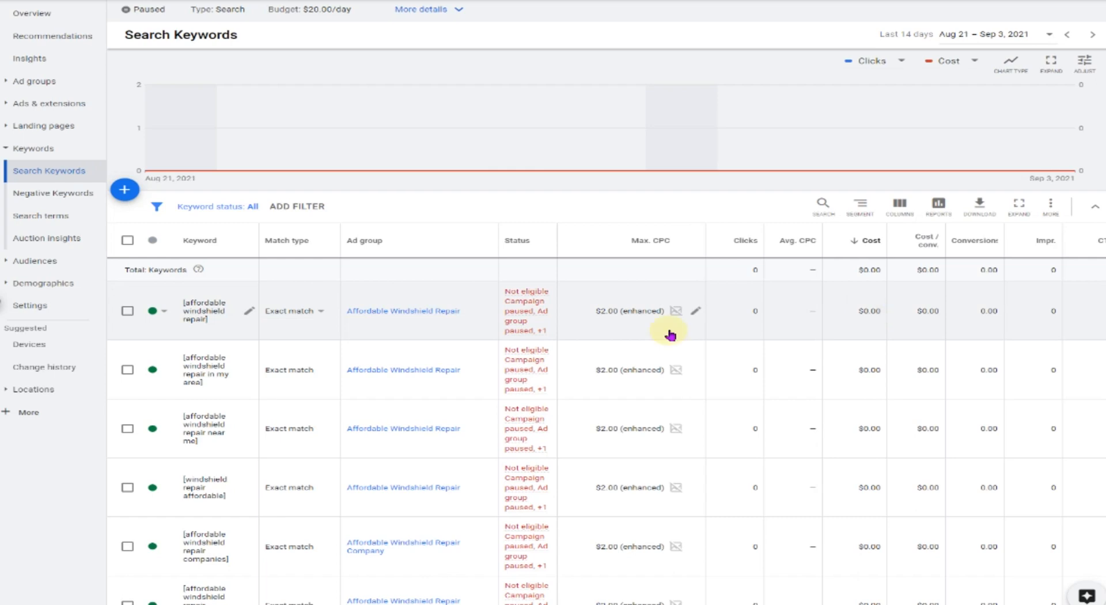
scroll(420, 486, "down", 3)
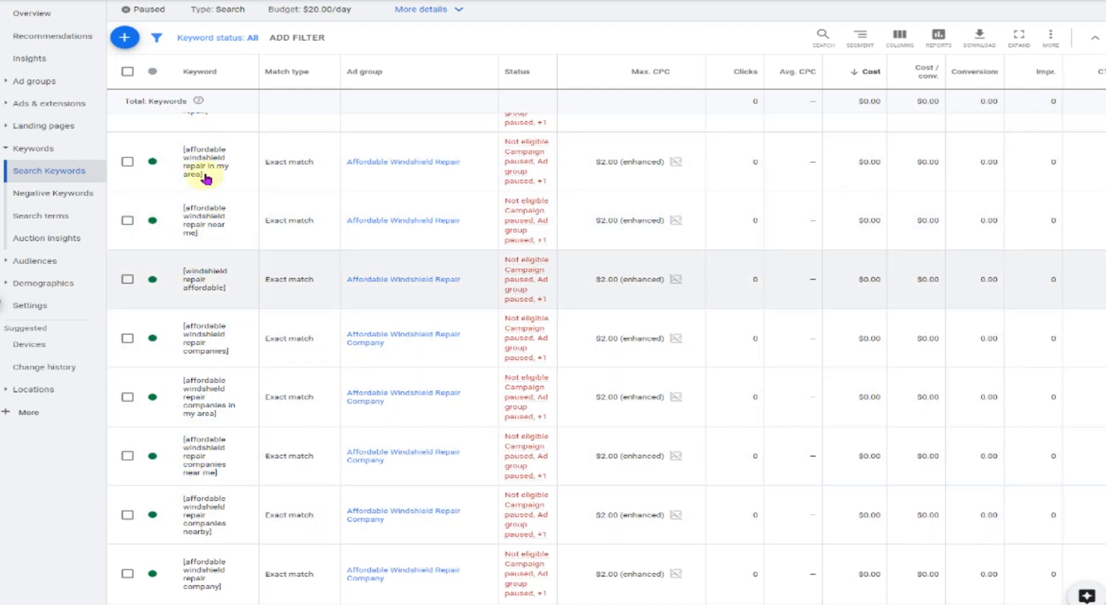
scroll(202, 175, "down", 10)
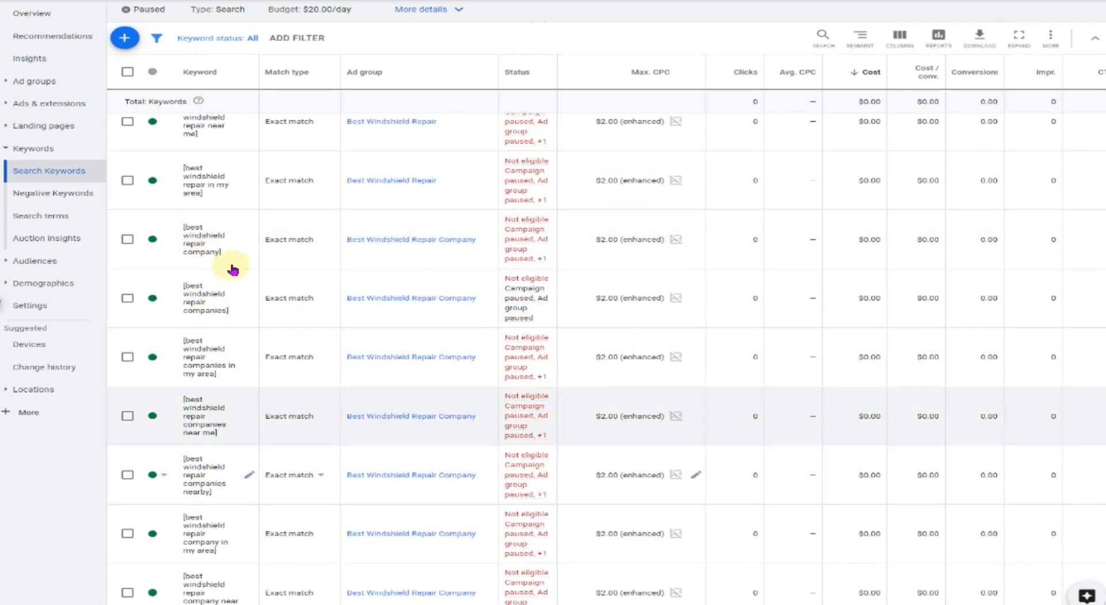
scroll(222, 444, "up", 15)
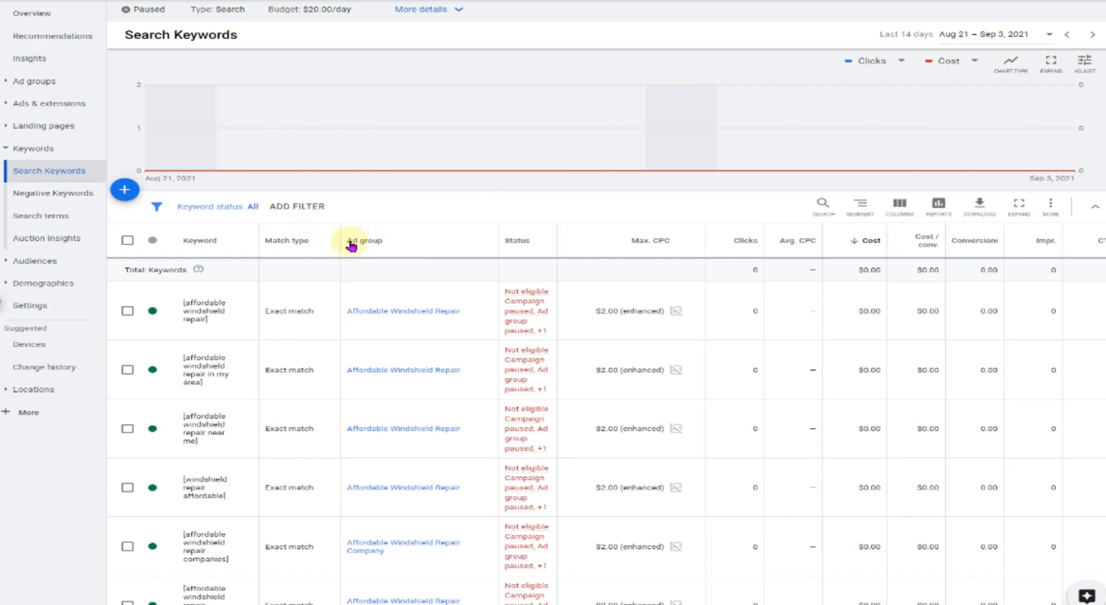
- View the campaign's Audiences page and its Age and Combinations demographics reports
left_click(67, 196)
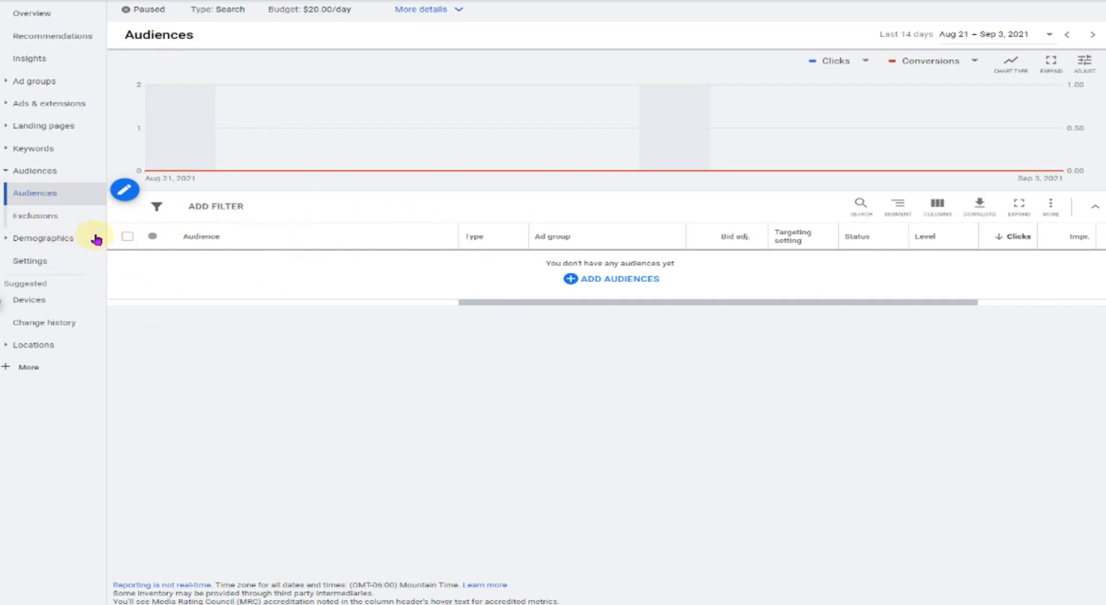
left_click(39, 242)
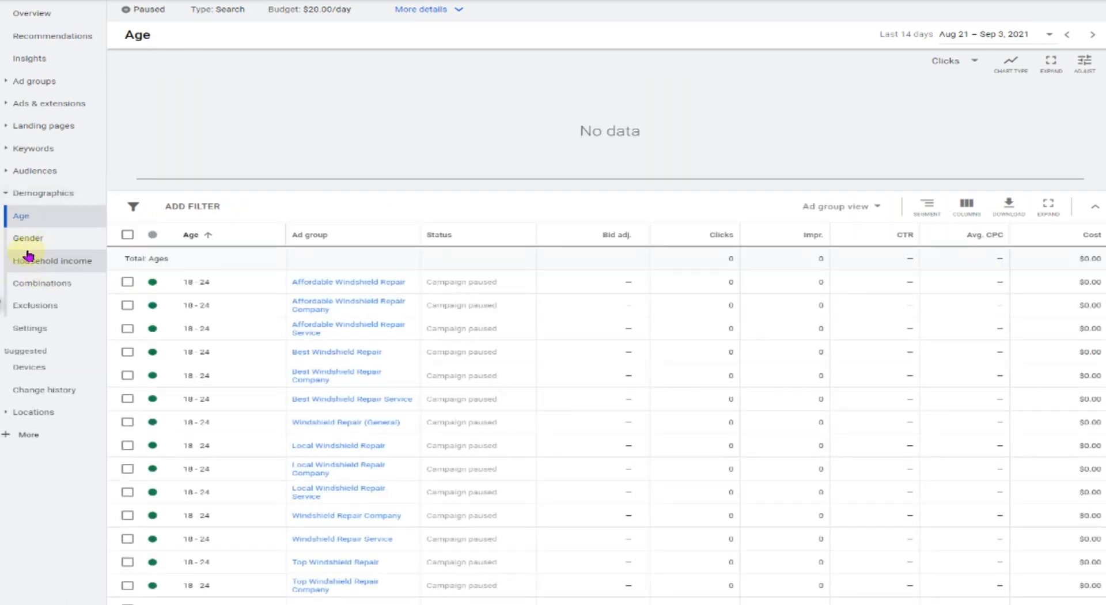
left_click(37, 241)
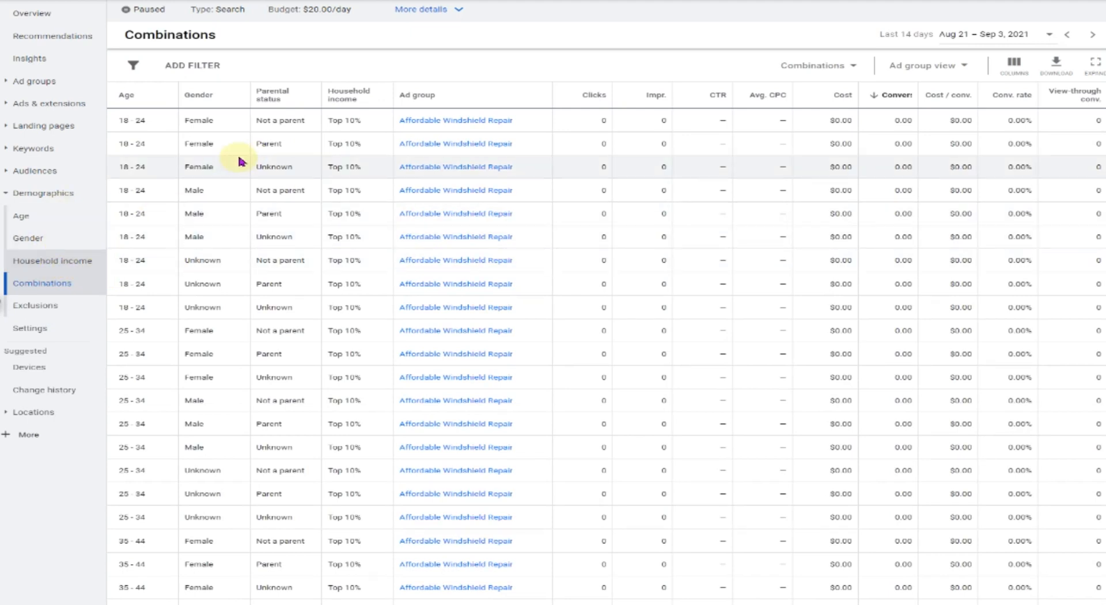
- Open the Gender report and check the edit options for Female in the Affordable Windshield Repair Company ad group
left_click(38, 243)
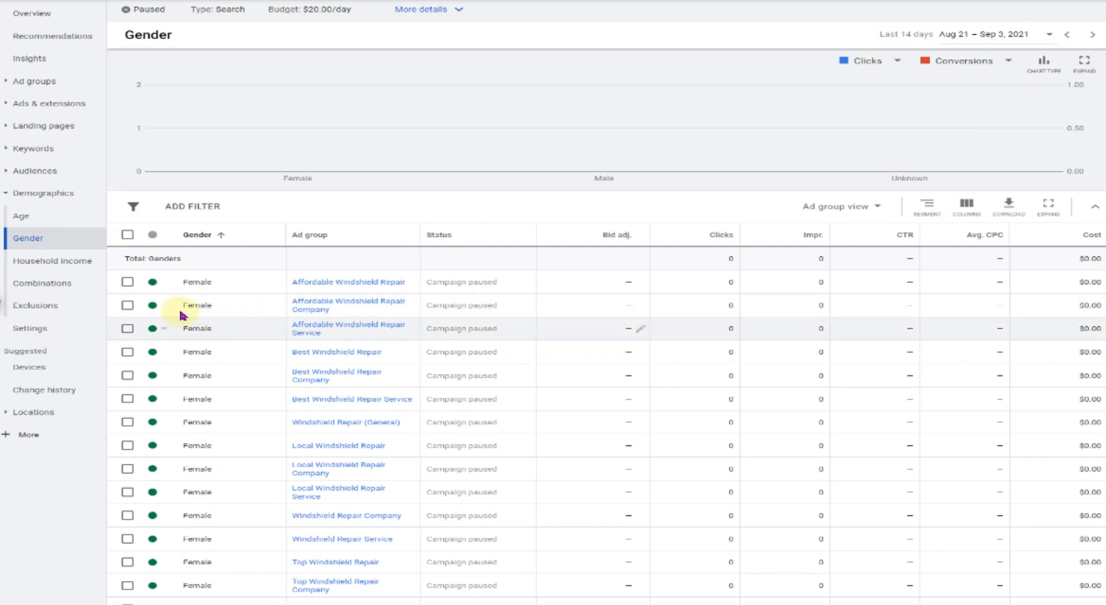
left_click(130, 308)
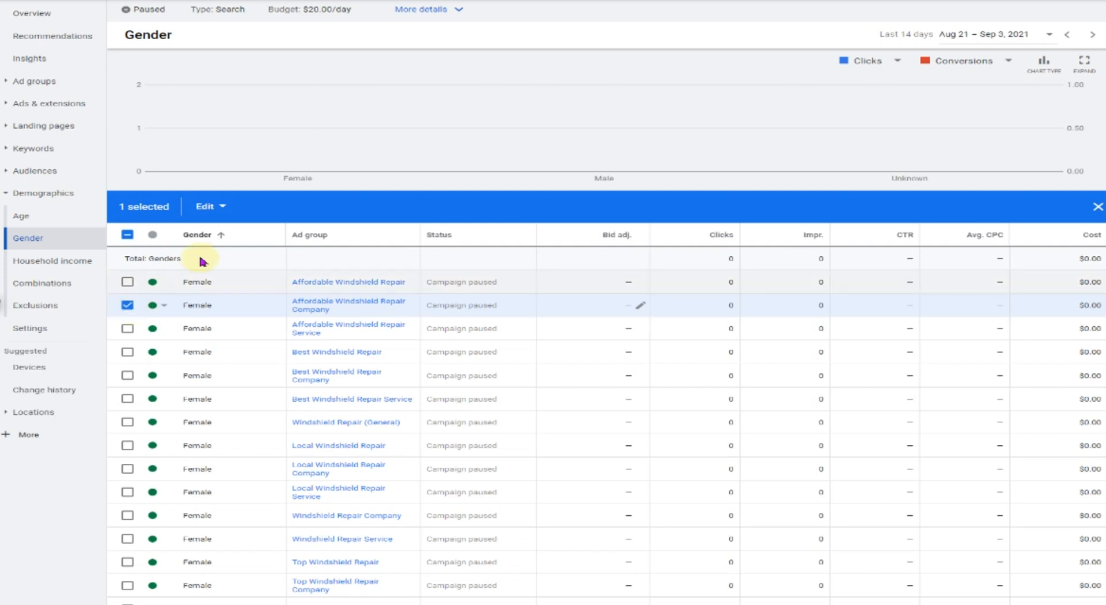
left_click(206, 207)
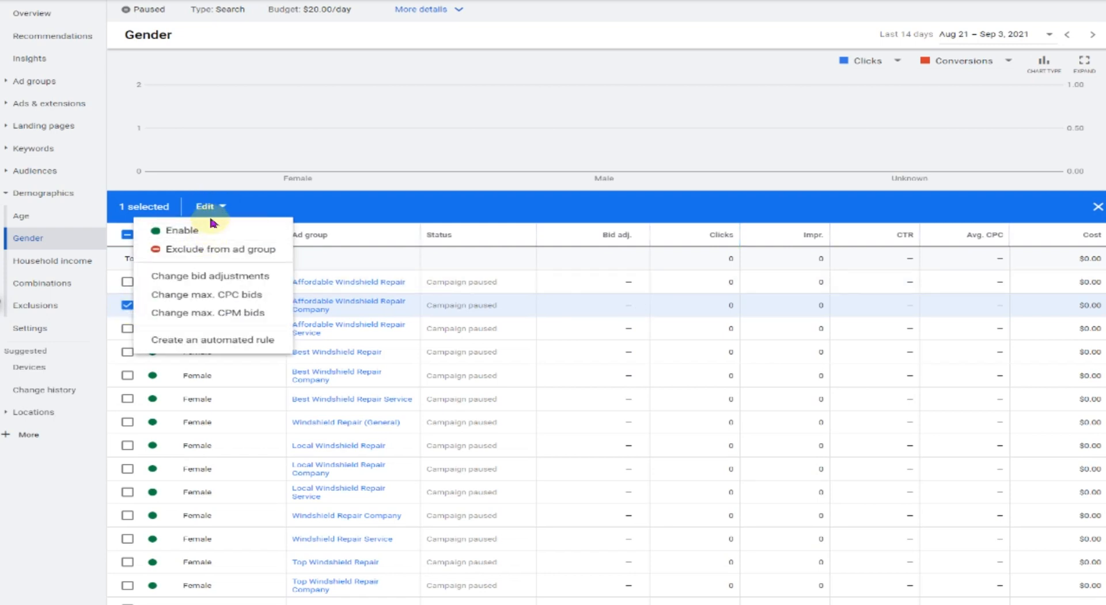
left_click(28, 257)
- View the campaign's Age report again and its Household income report
left_click(26, 217)
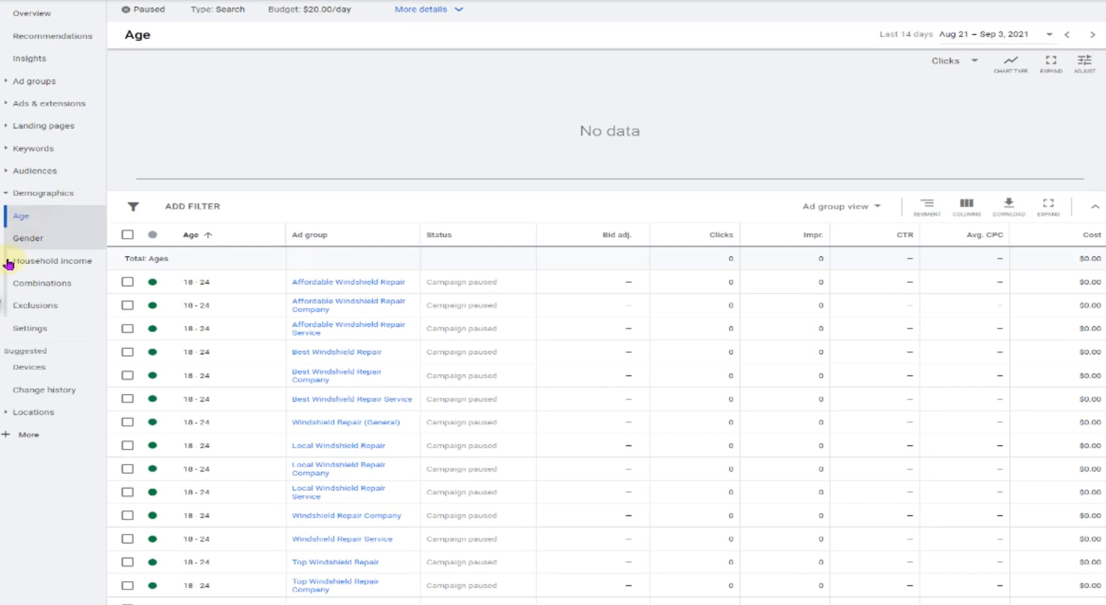
left_click(45, 262)
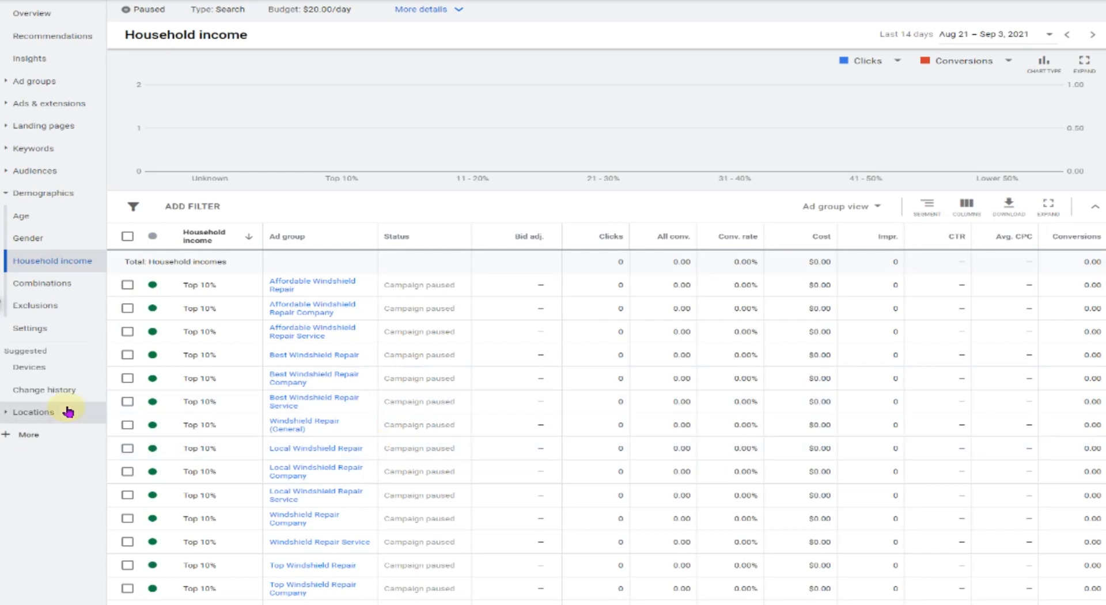
- Open the campaign settings and view the campaign name and campaign status options
left_click(56, 330)
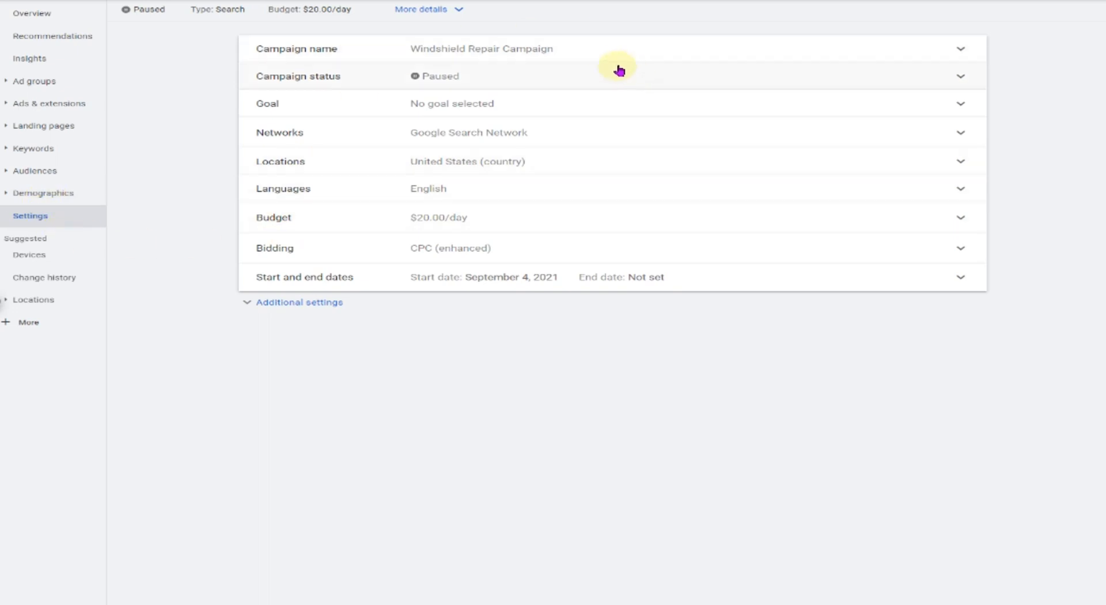
left_click(465, 50)
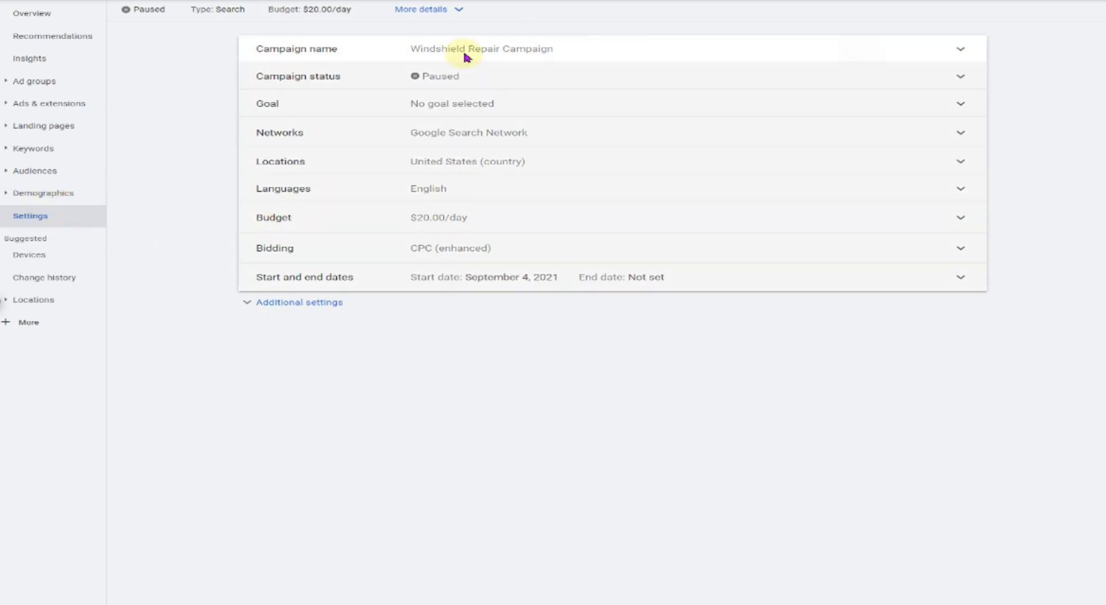
left_click(685, 148)
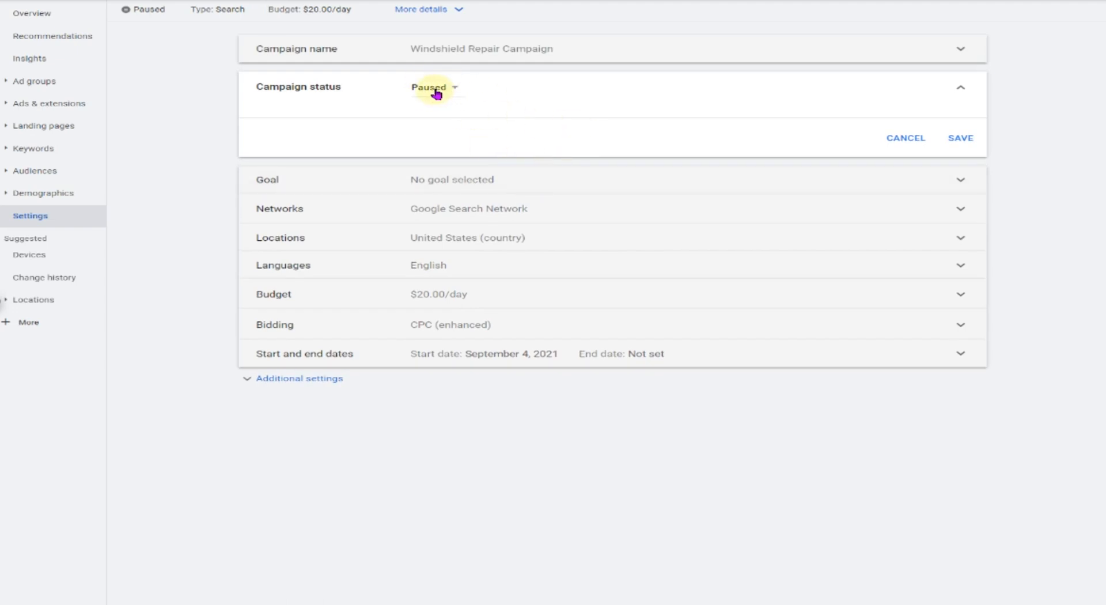
- Compare the Sales, Leads and Website traffic goals, then set the campaign goal to Sales and save it
left_click(731, 184)
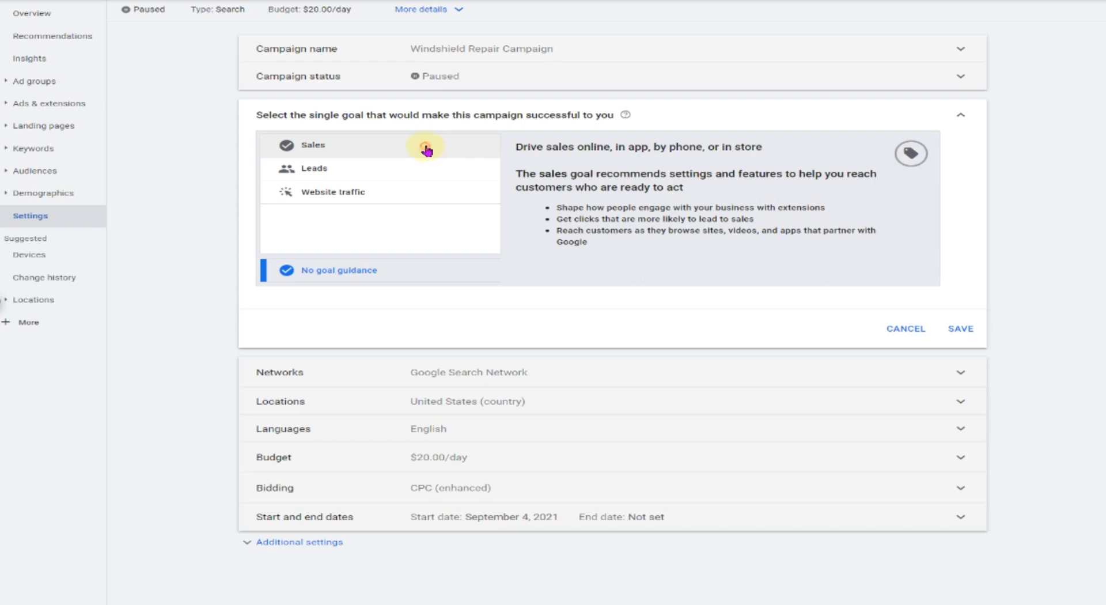
left_click(426, 149)
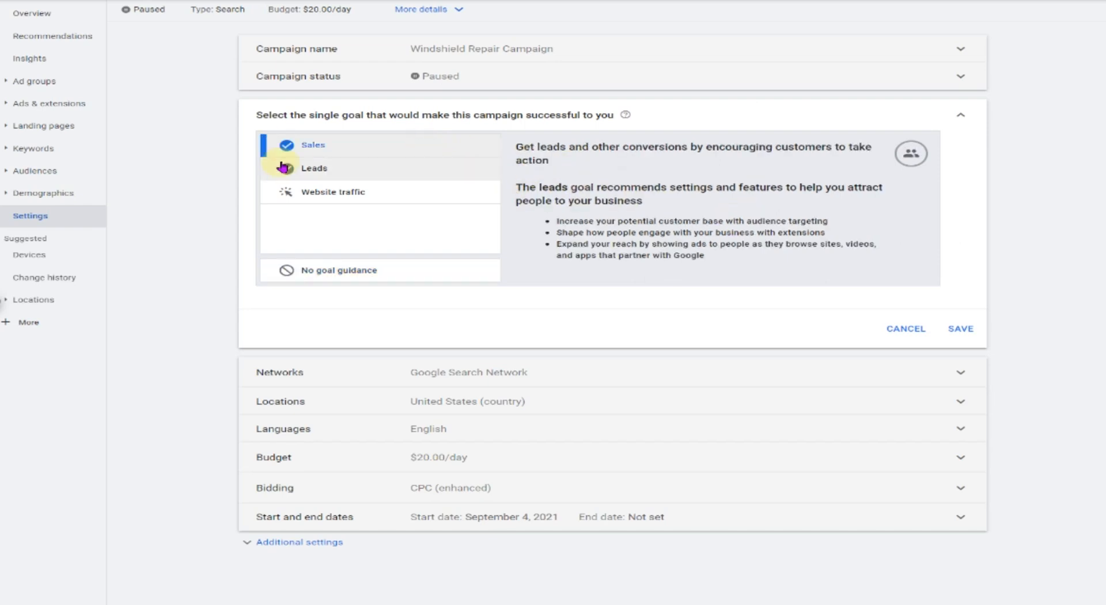
left_click(314, 168)
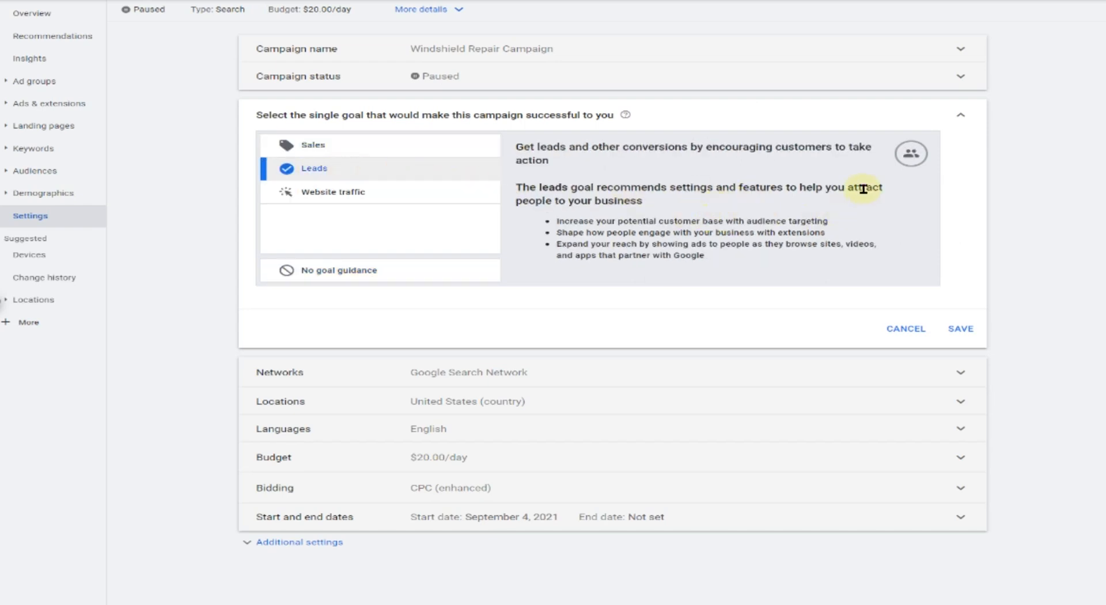
left_click_drag(825, 185, 654, 203)
left_click(423, 199)
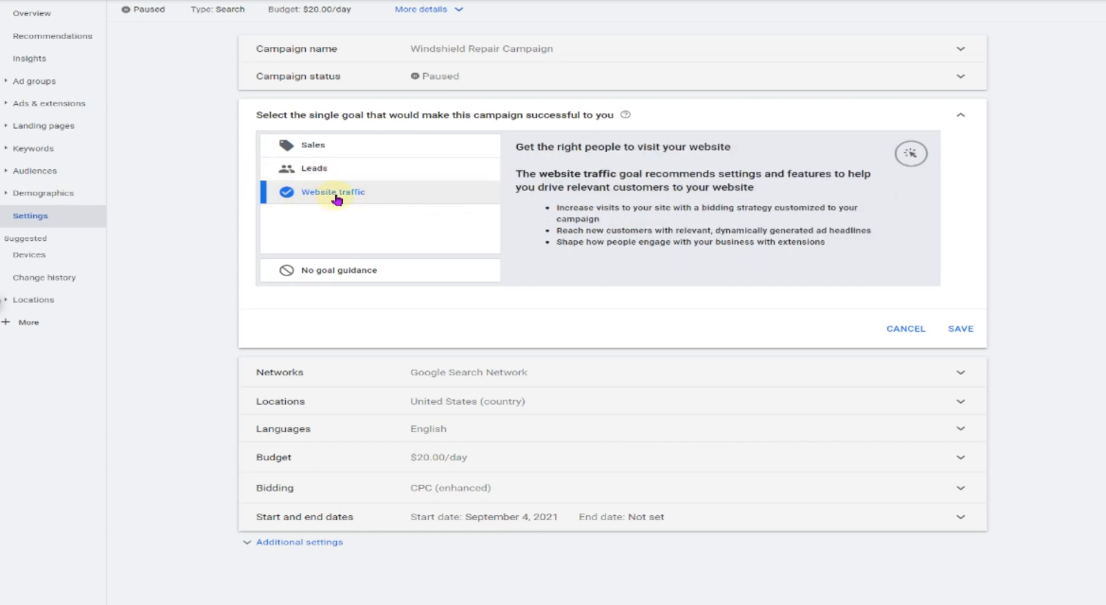
left_click(375, 152)
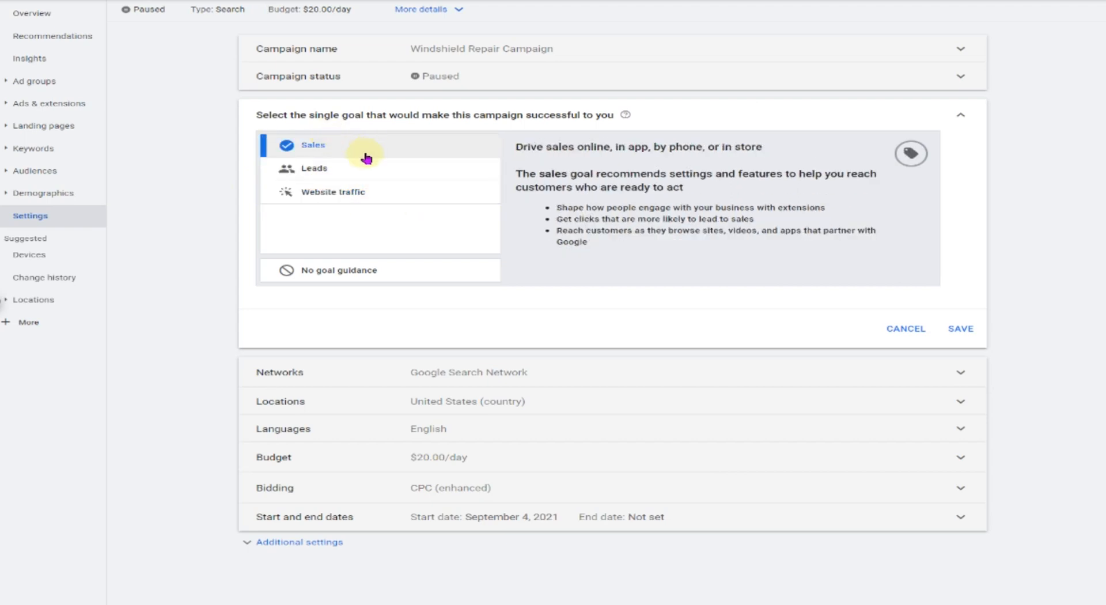
left_click(961, 329)
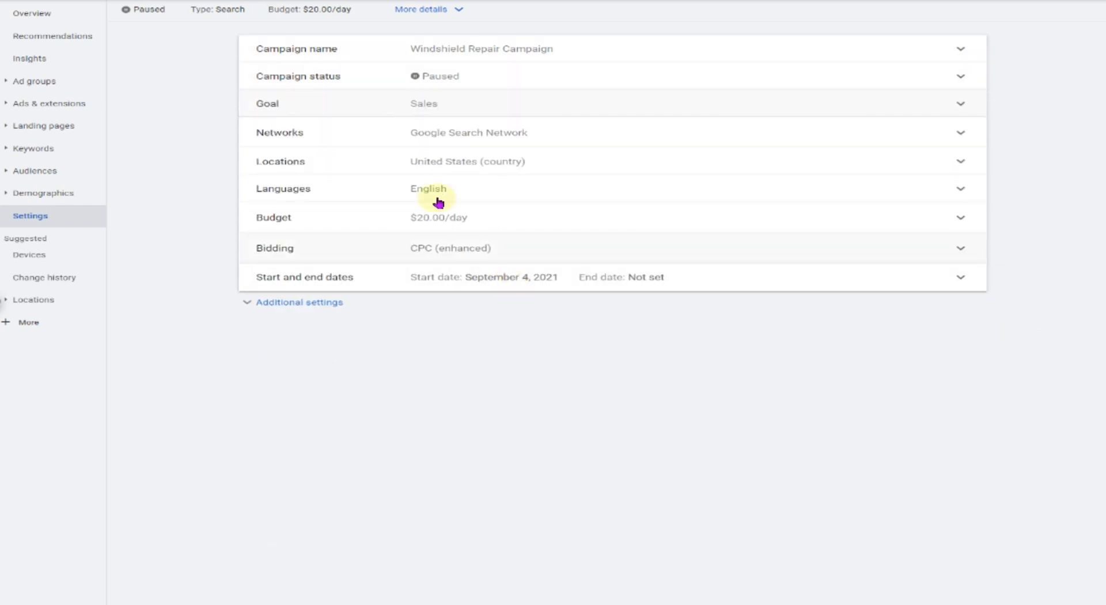
- Review the campaign's network options, including the search partners help, and its location targeting and exclusion options
left_click(653, 134)
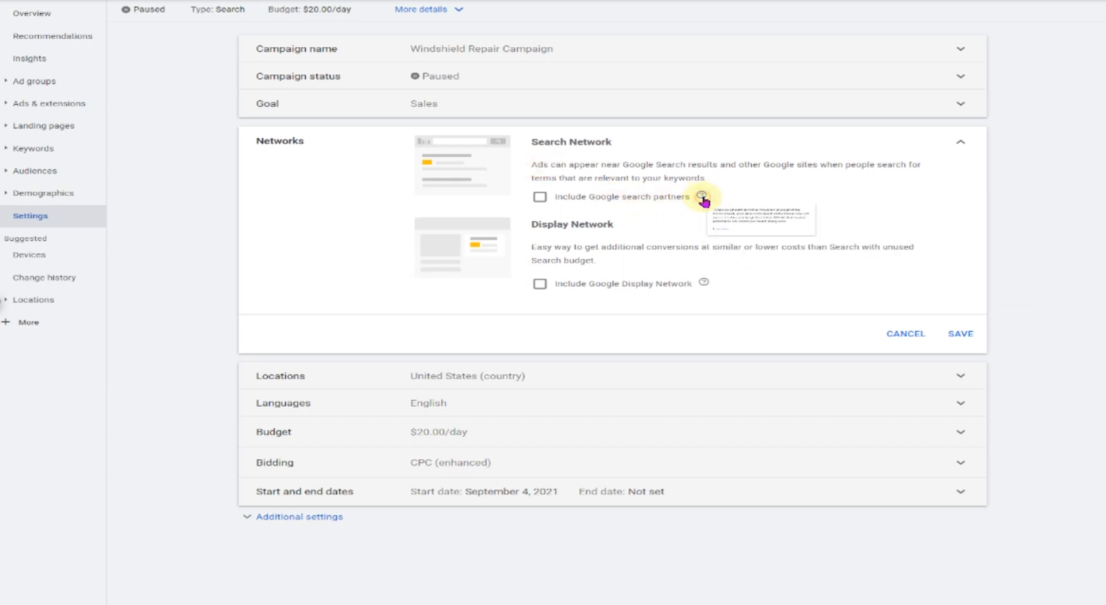
mouse_move(702, 196)
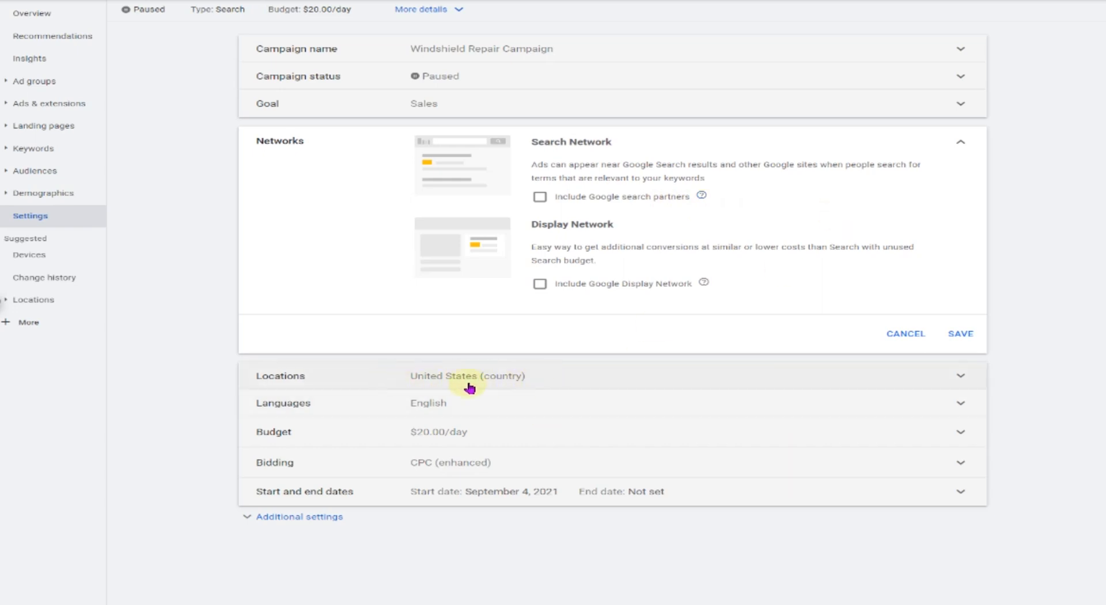
left_click(495, 385)
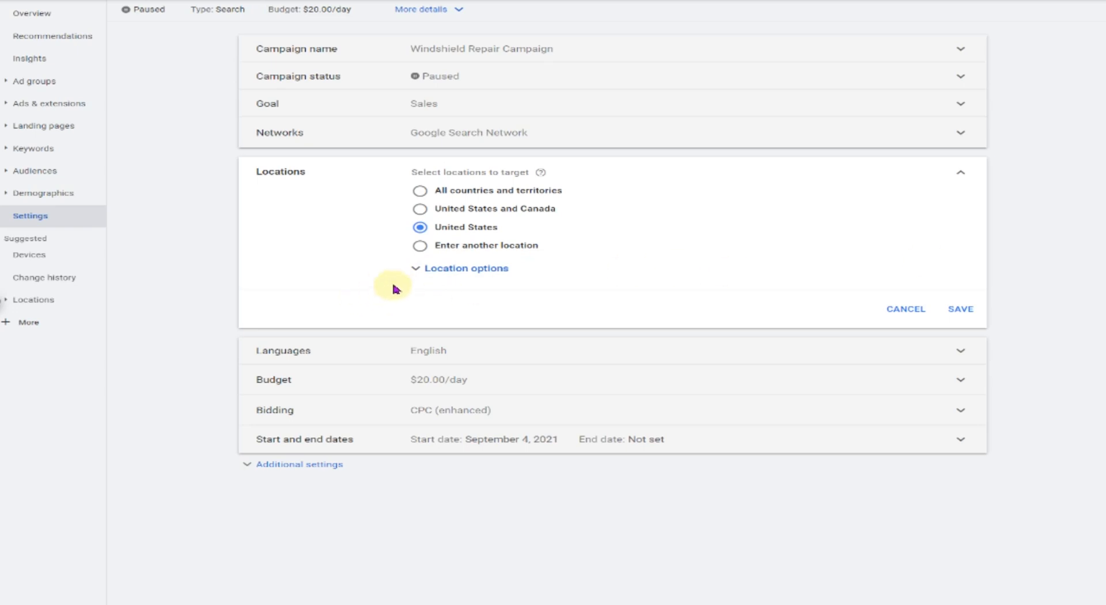
left_click(472, 273)
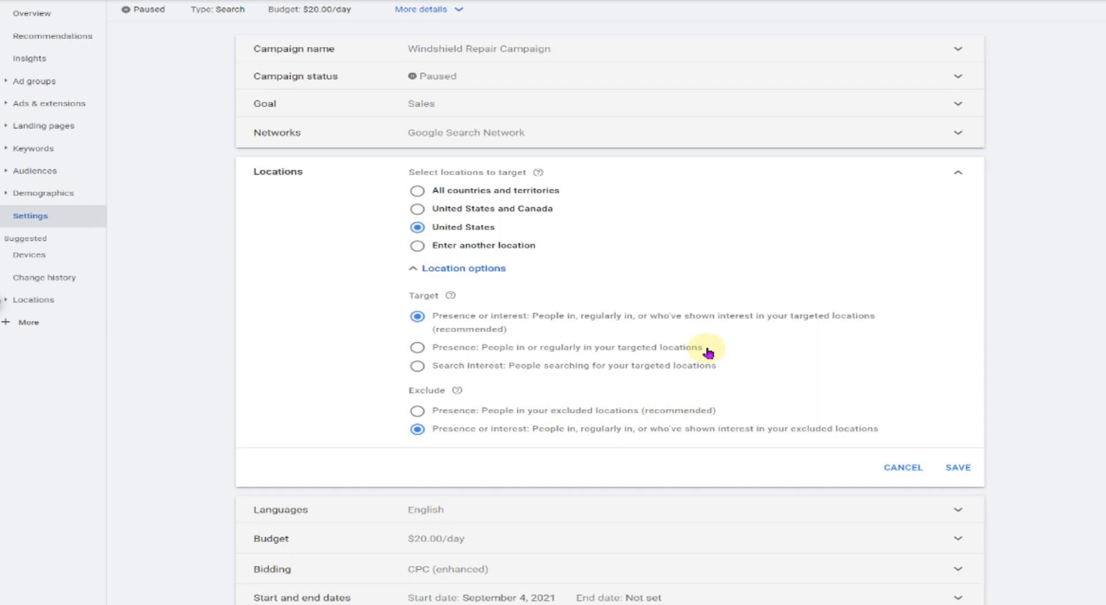
scroll(709, 353, "down", 1)
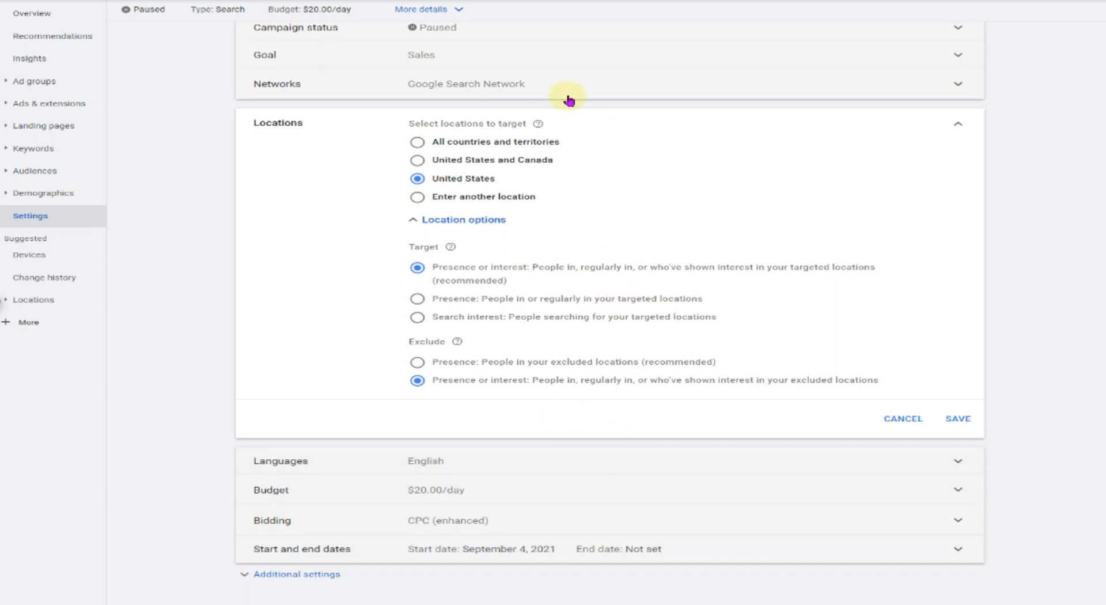
- Try removing English from the campaign's languages, browse the available languages, and discard the change to view the daily budget setting
left_click(447, 465)
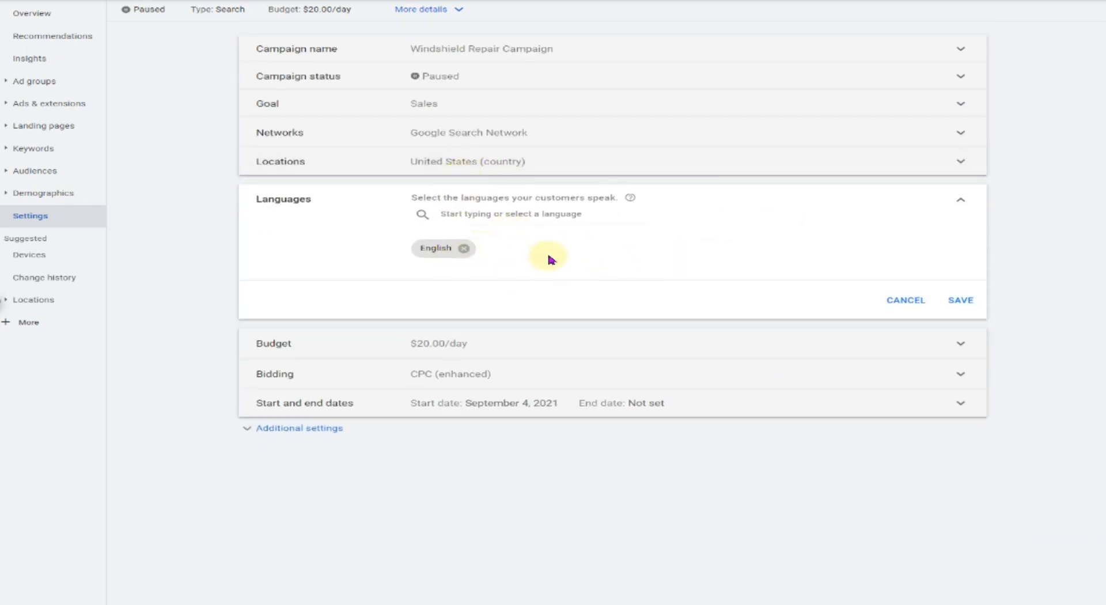
left_click(465, 250)
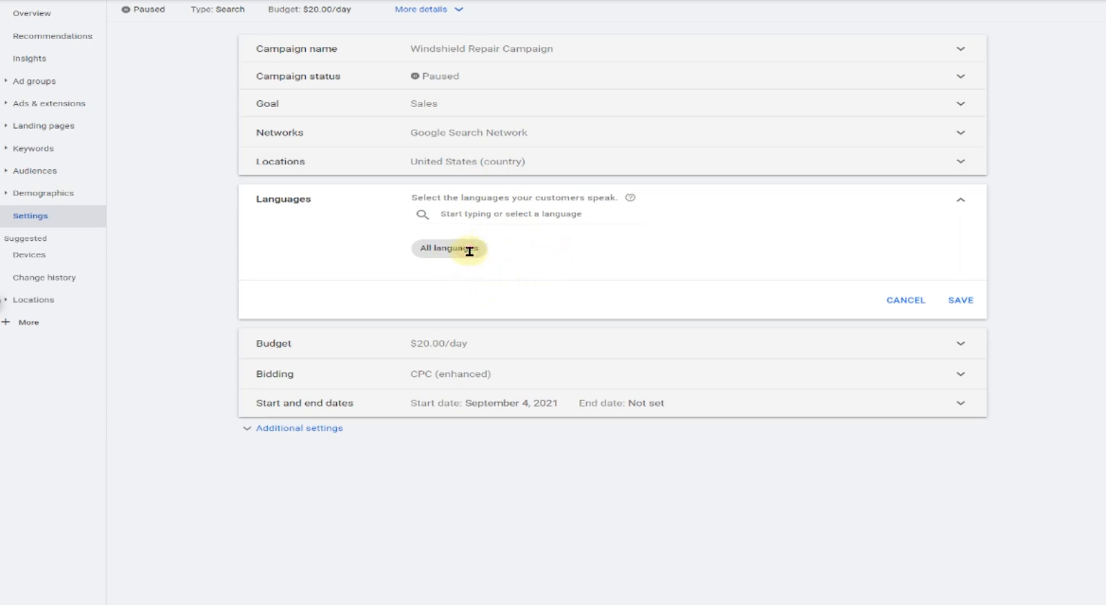
left_click(499, 213)
scroll(494, 336, "down", 10)
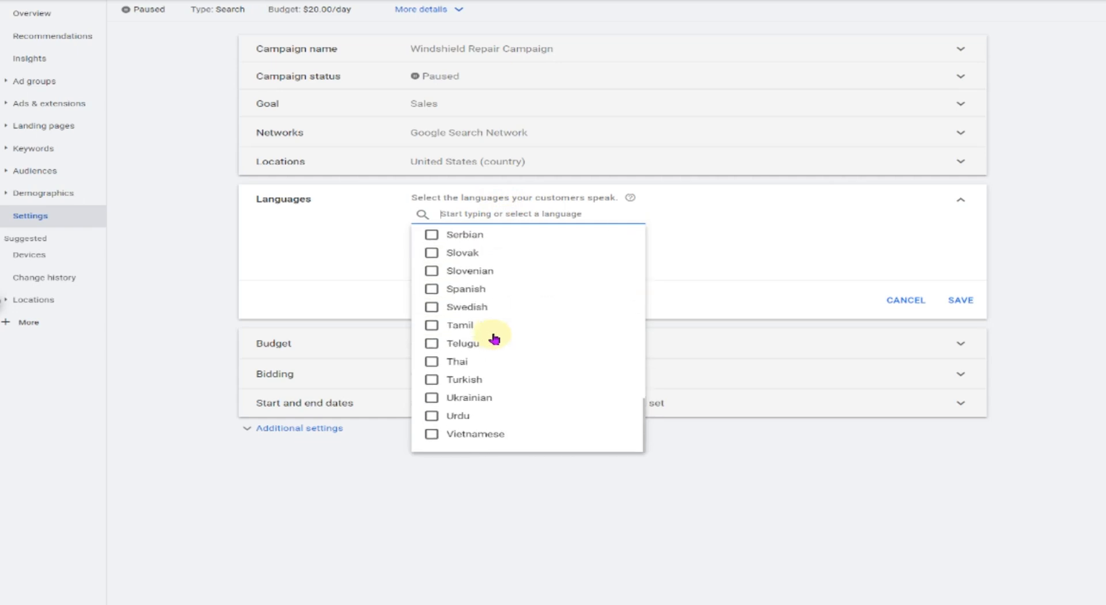
scroll(494, 336, "up", 10)
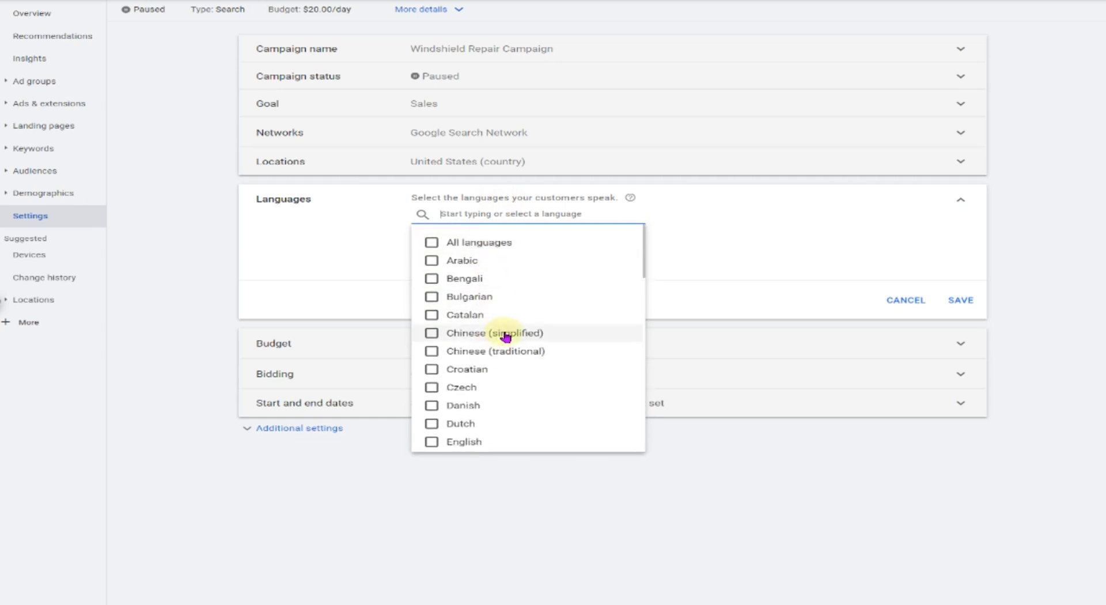
scroll(504, 338, "down", 3)
scroll(505, 337, "up", 3)
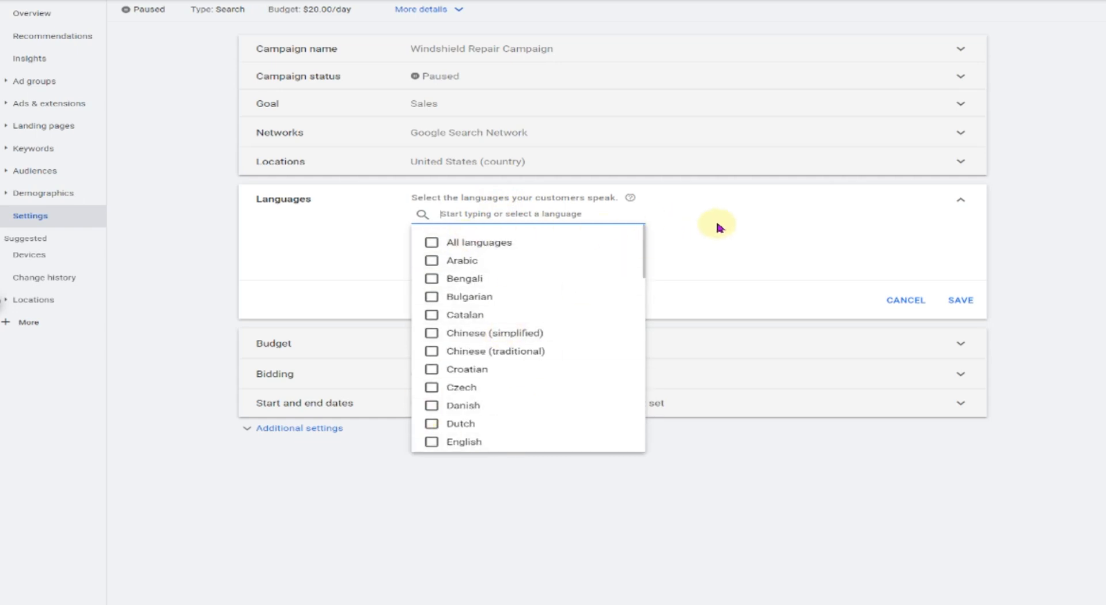
left_click(885, 224)
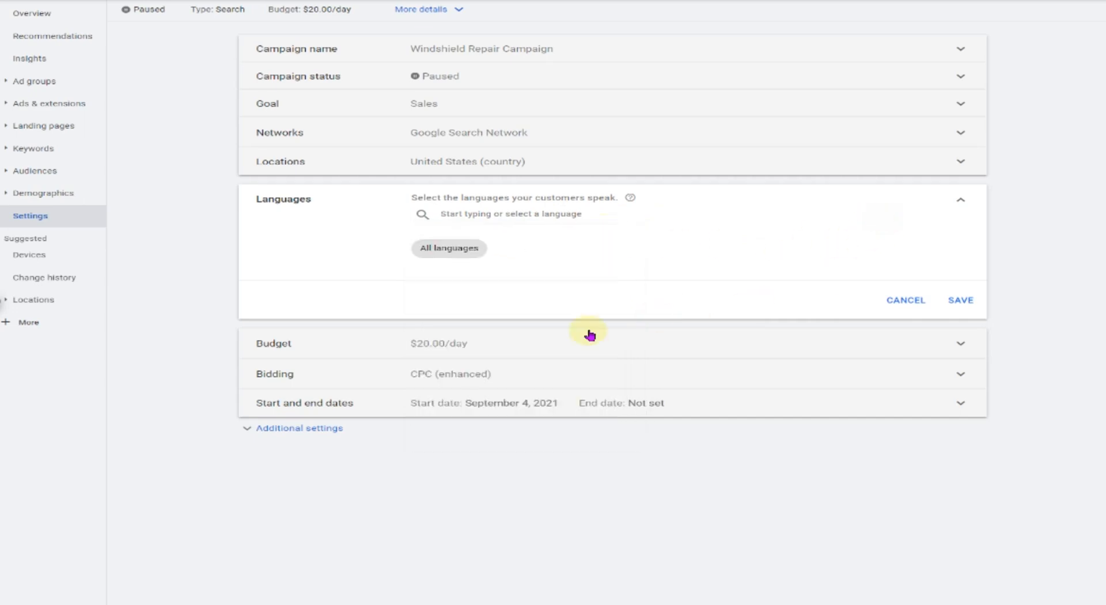
left_click(551, 340)
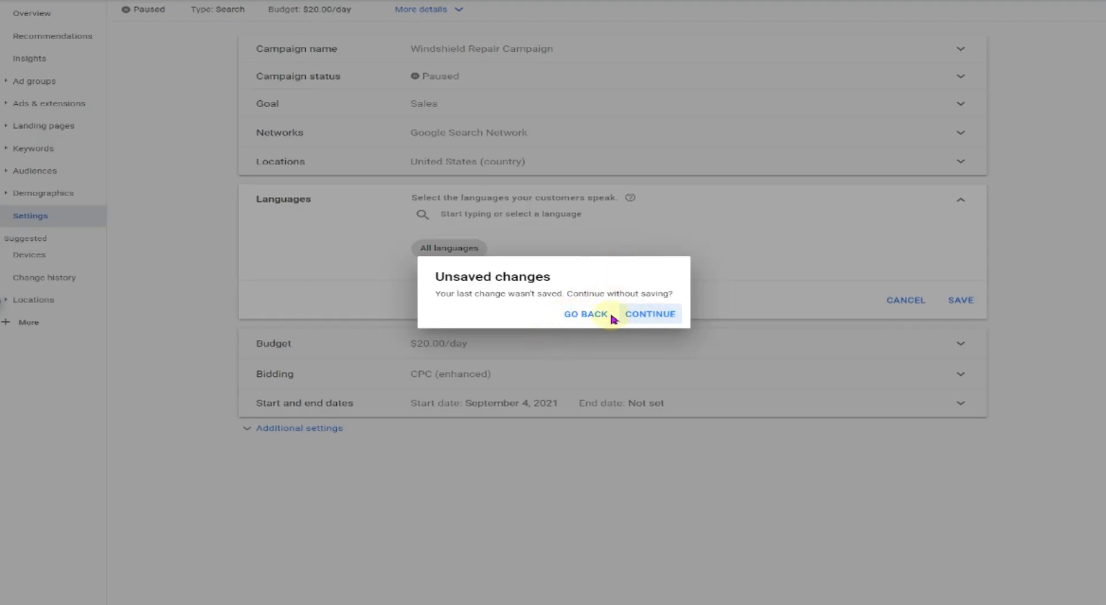
left_click(637, 316)
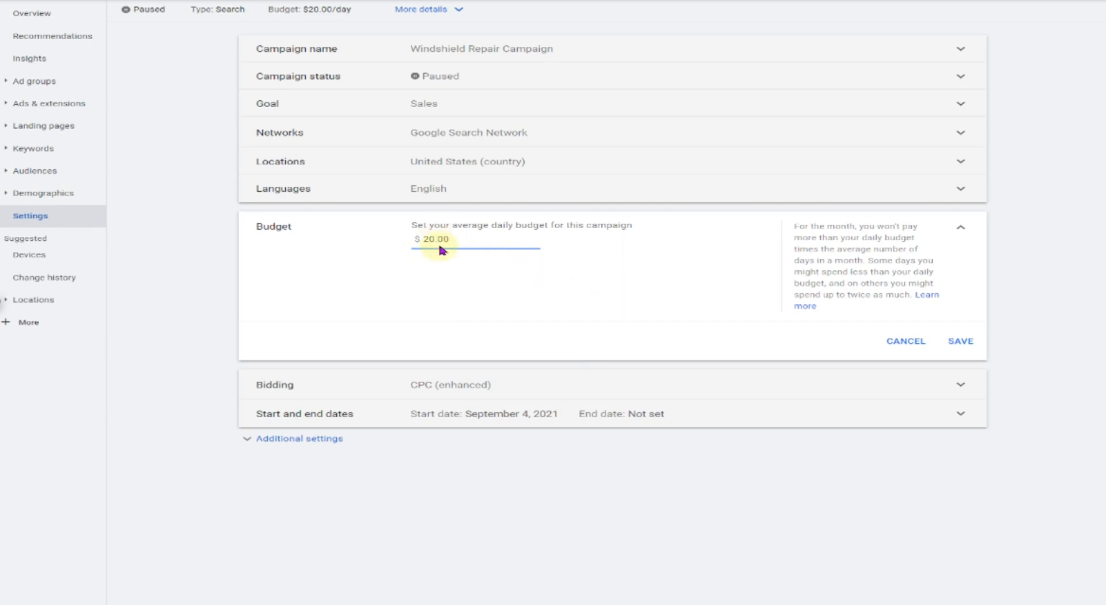
- Review the campaign's bidding settings and the available automated and manual bid strategies
left_click(544, 385)
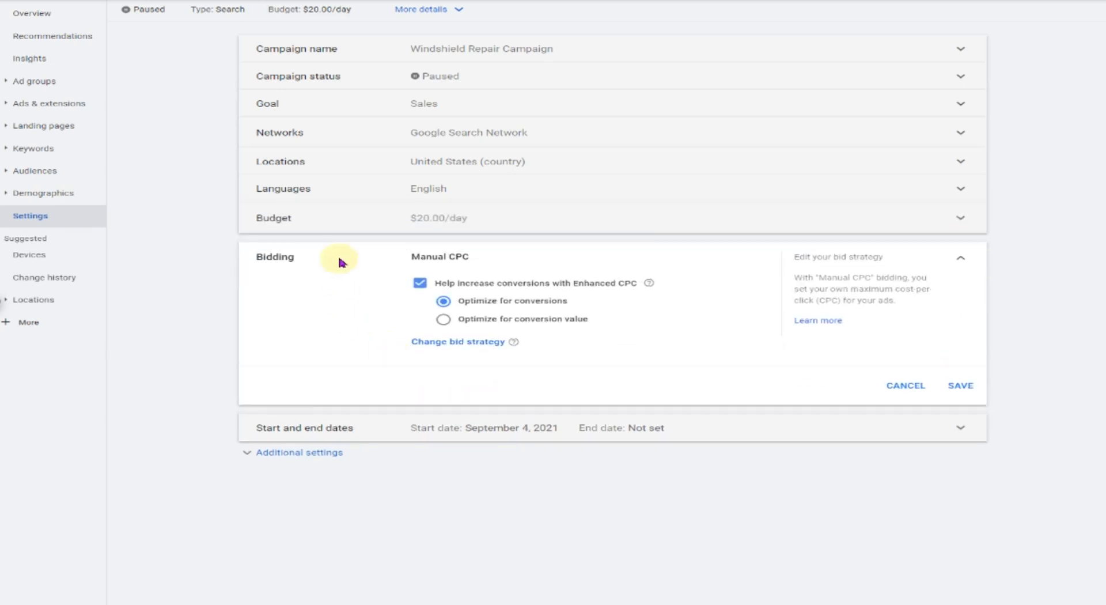
left_click(489, 343)
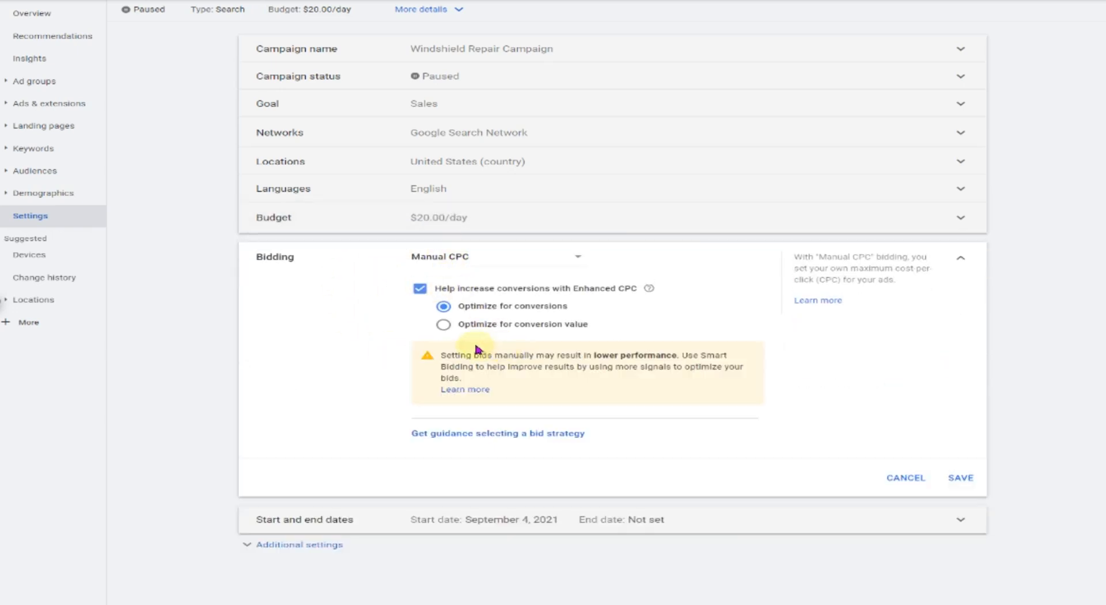
left_click(476, 261)
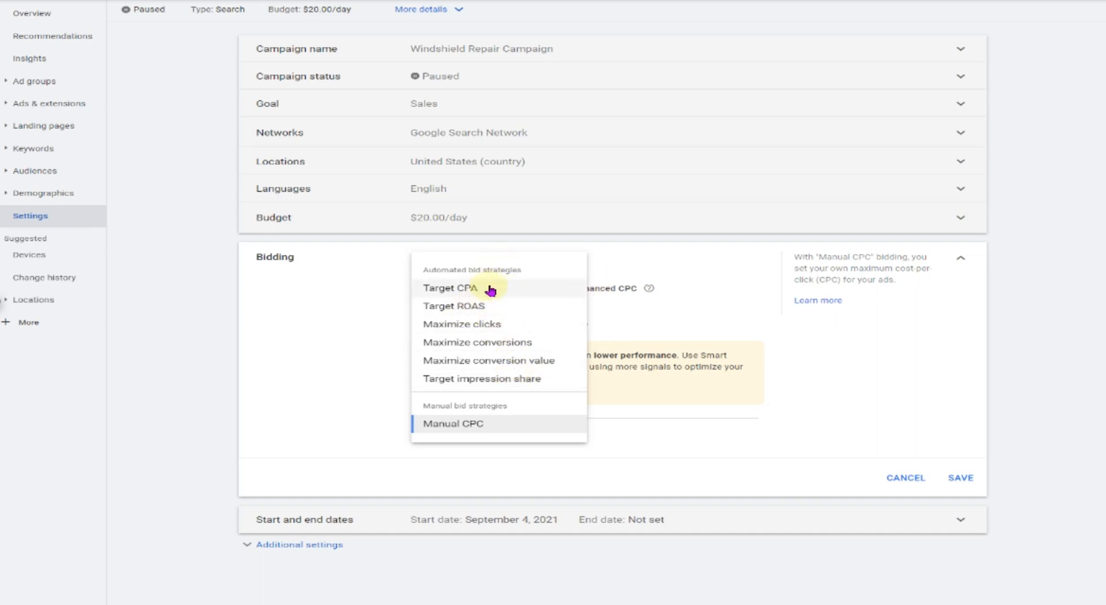
left_click(954, 262)
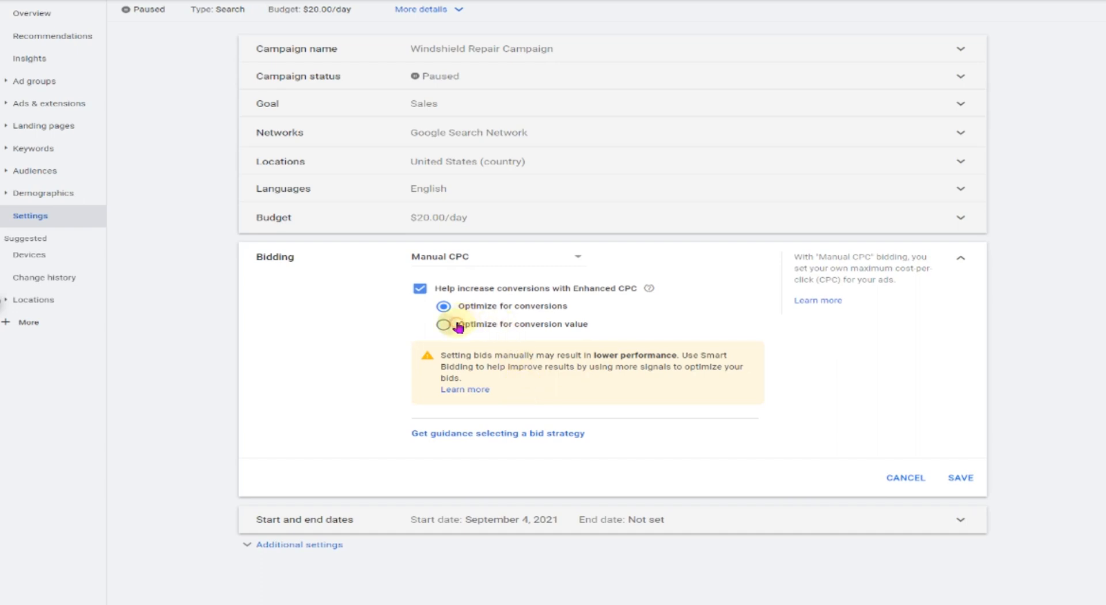
- Try bidding without Enhanced CPC and Maximize conversions with a $10.00 target CPA, then discard the bidding changes and view the start and end dates
left_click(417, 288)
left_click(439, 258)
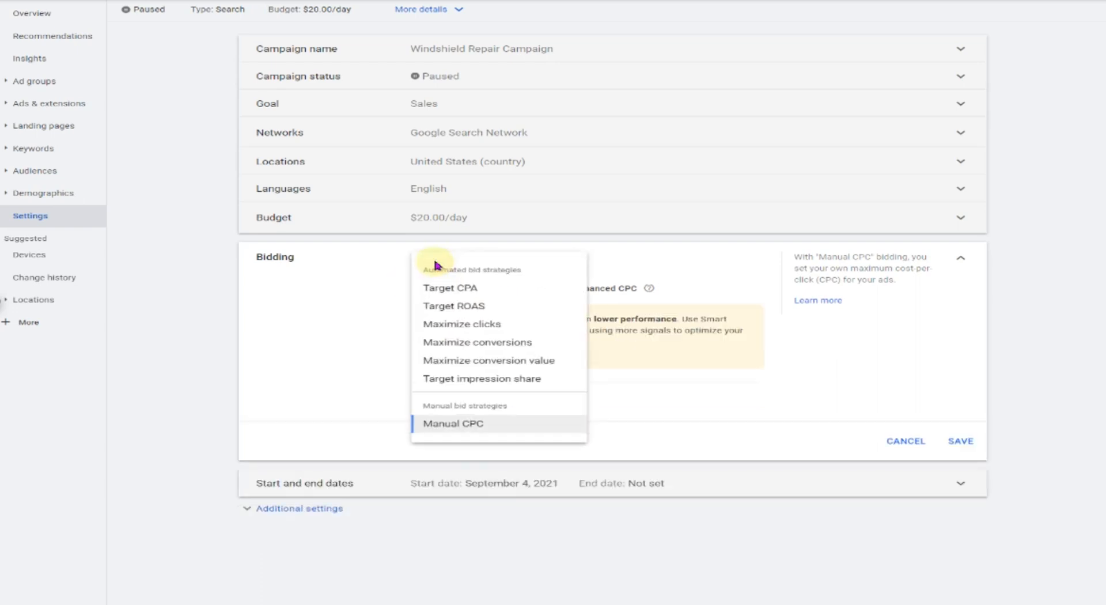
left_click(497, 341)
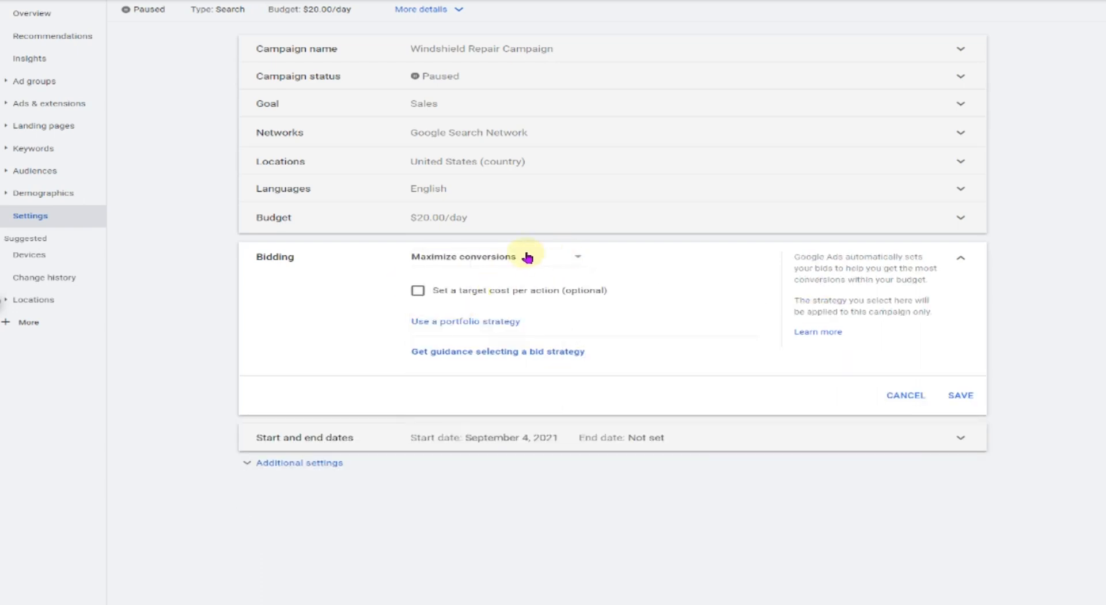
left_click(418, 290)
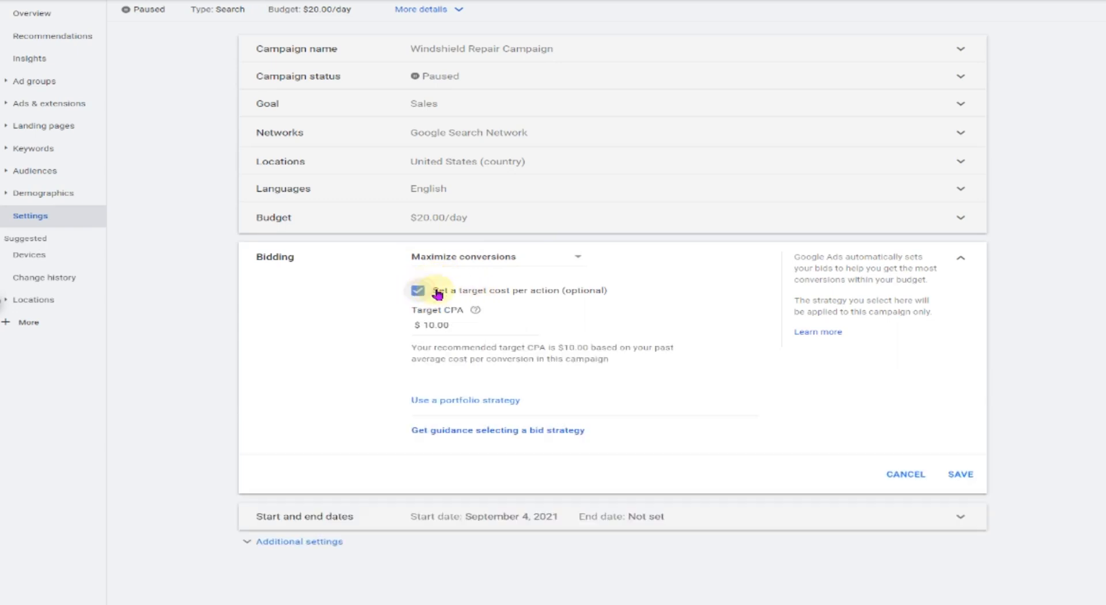
double_click(443, 324)
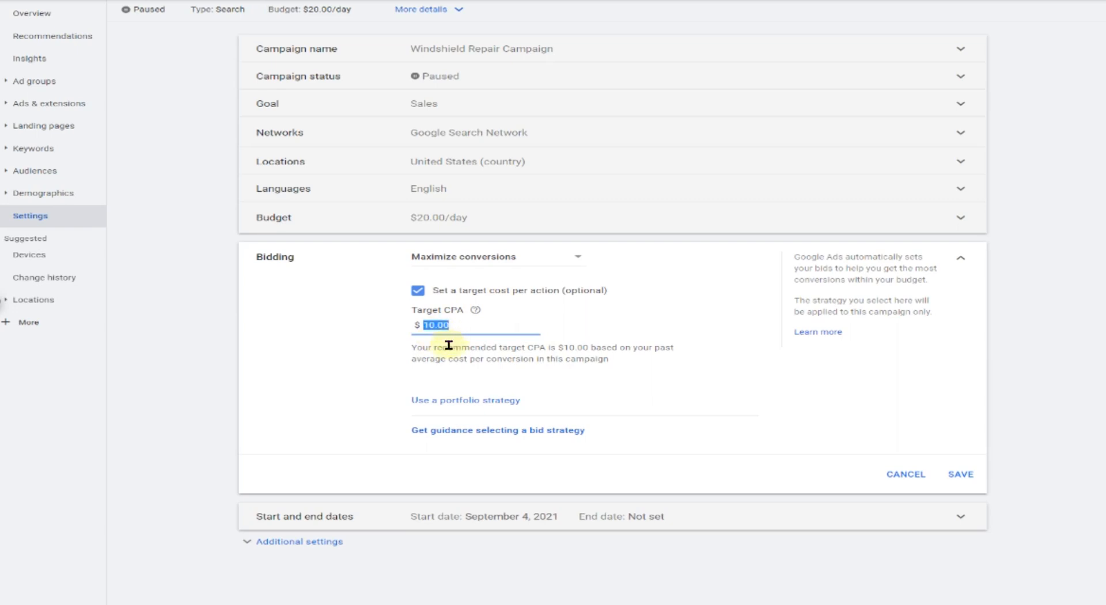
right_click(411, 332)
left_click(348, 355)
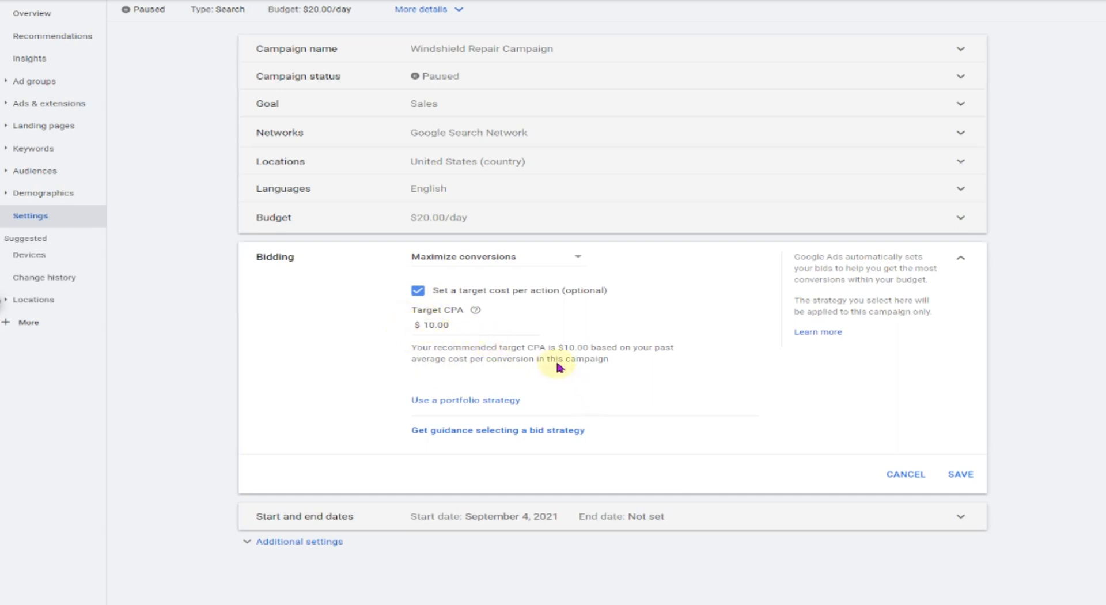
left_click(511, 262)
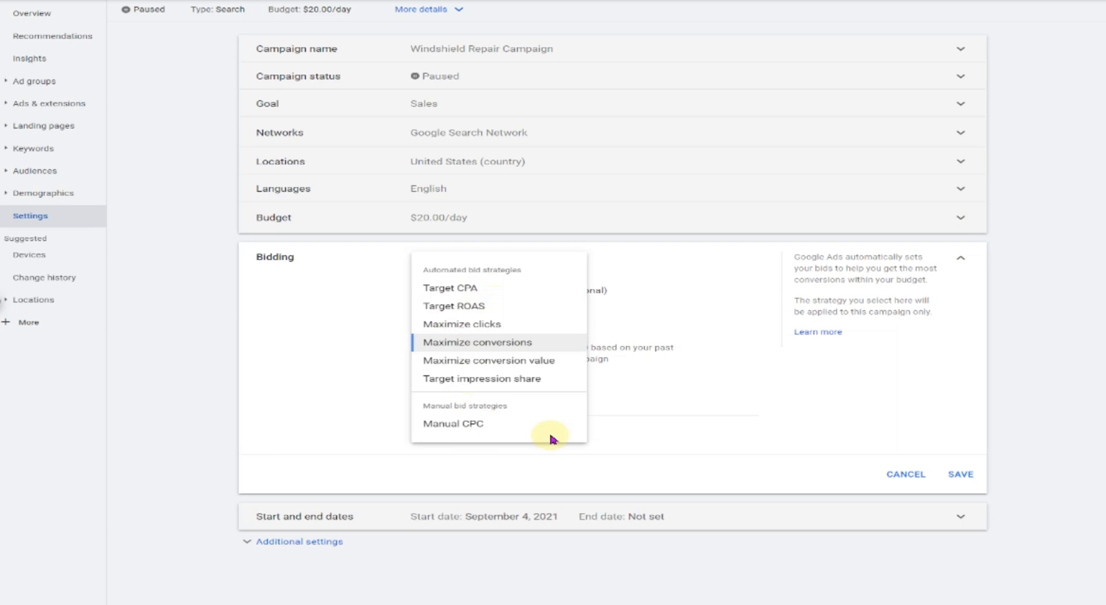
left_click(654, 329)
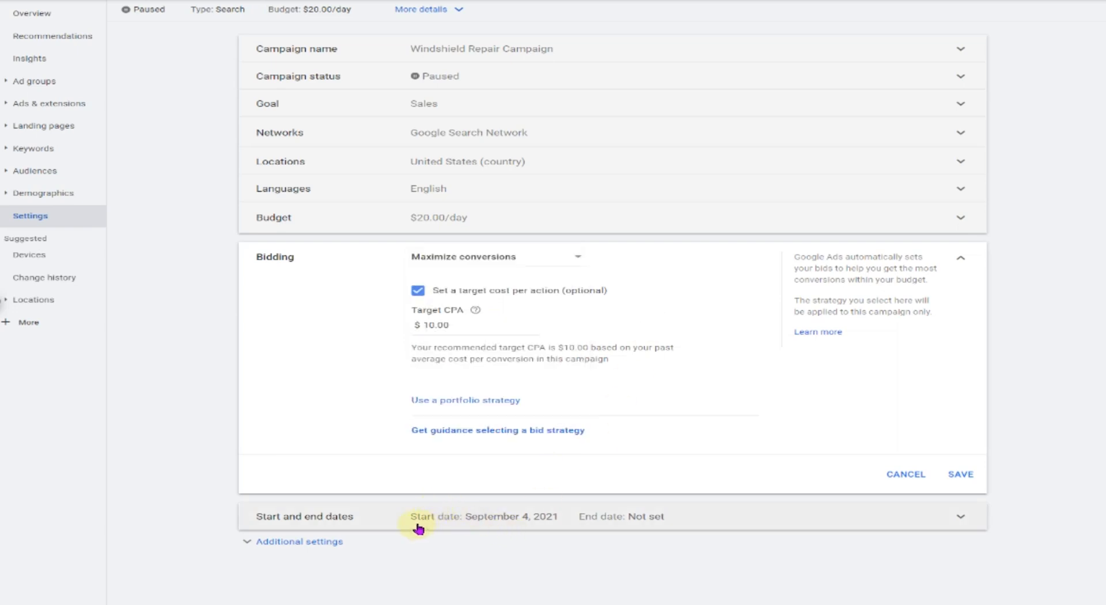
left_click(482, 526)
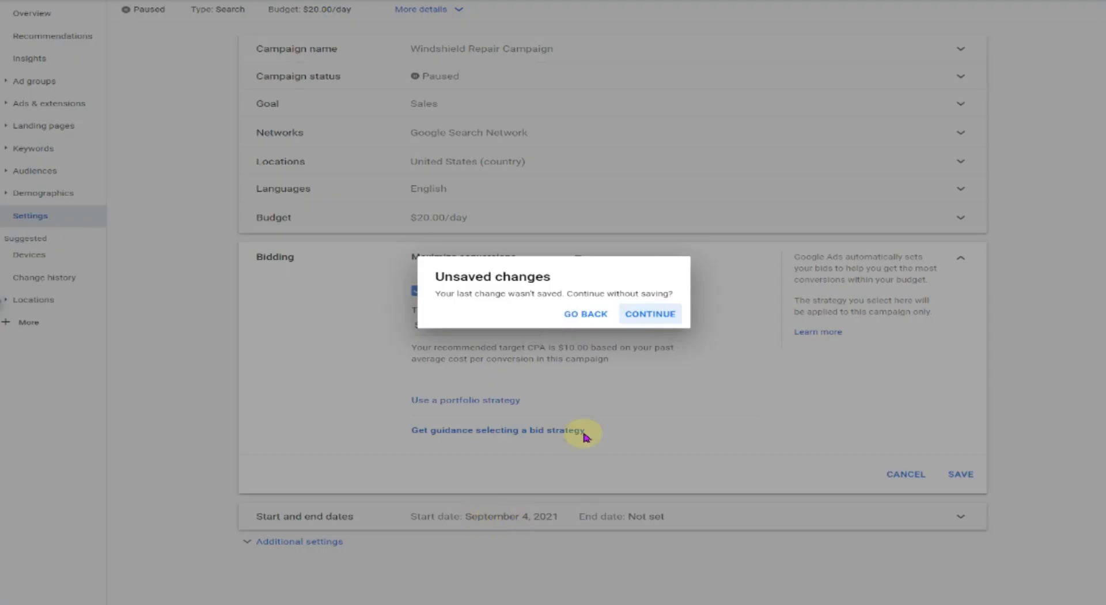
left_click(661, 322)
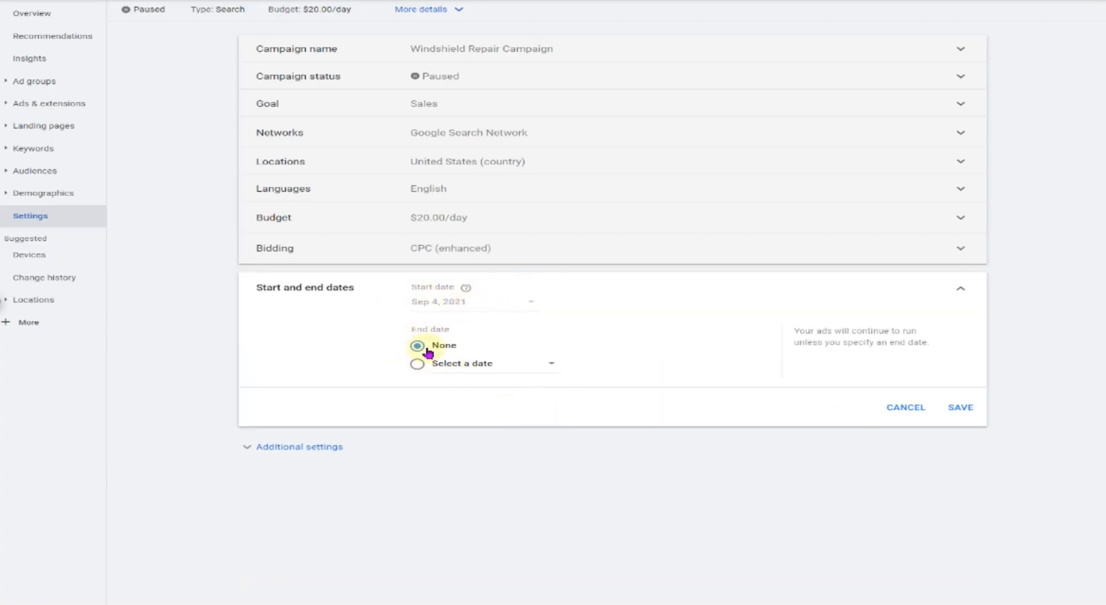
- Expand the additional campaign settings and view the conversions options, closing them without changes
left_click(366, 447)
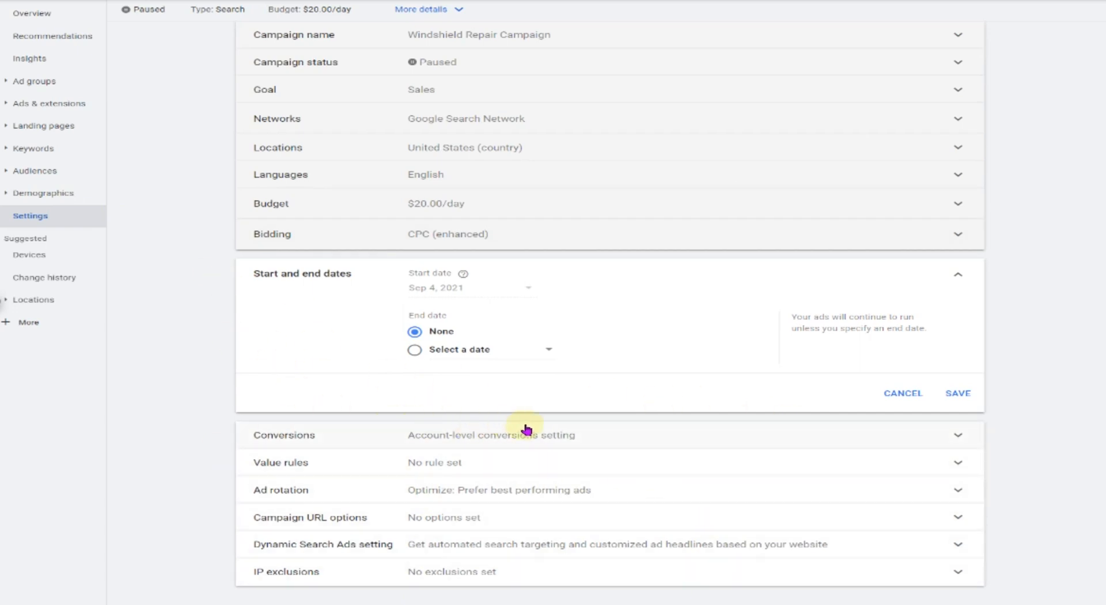
left_click(622, 447)
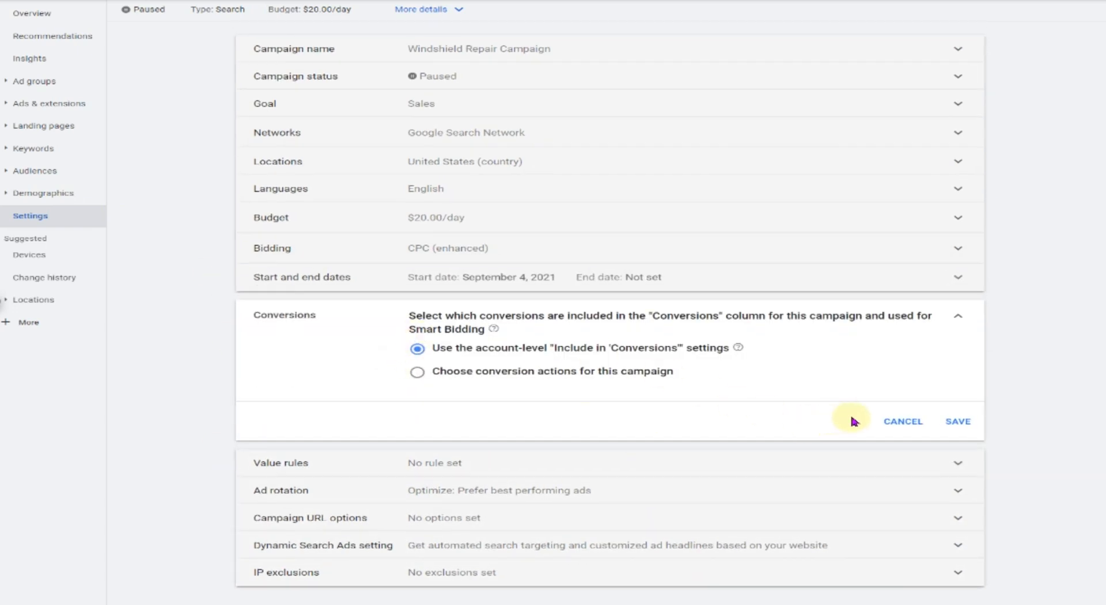
left_click(902, 424)
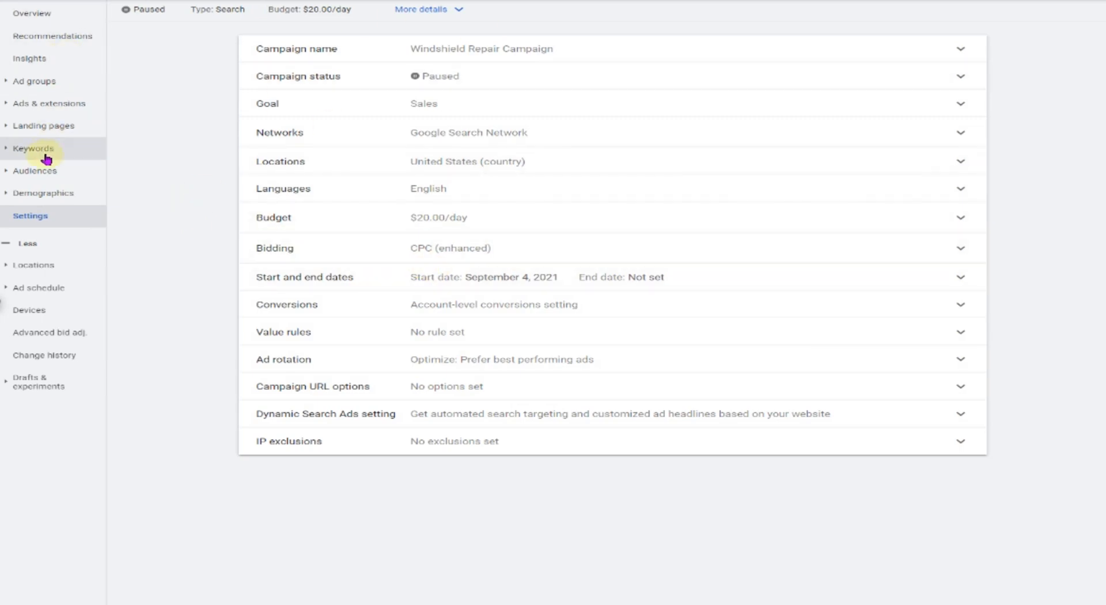
- View the campaign's search and negative keywords, followed by its targeted and excluded locations
left_click(13, 152)
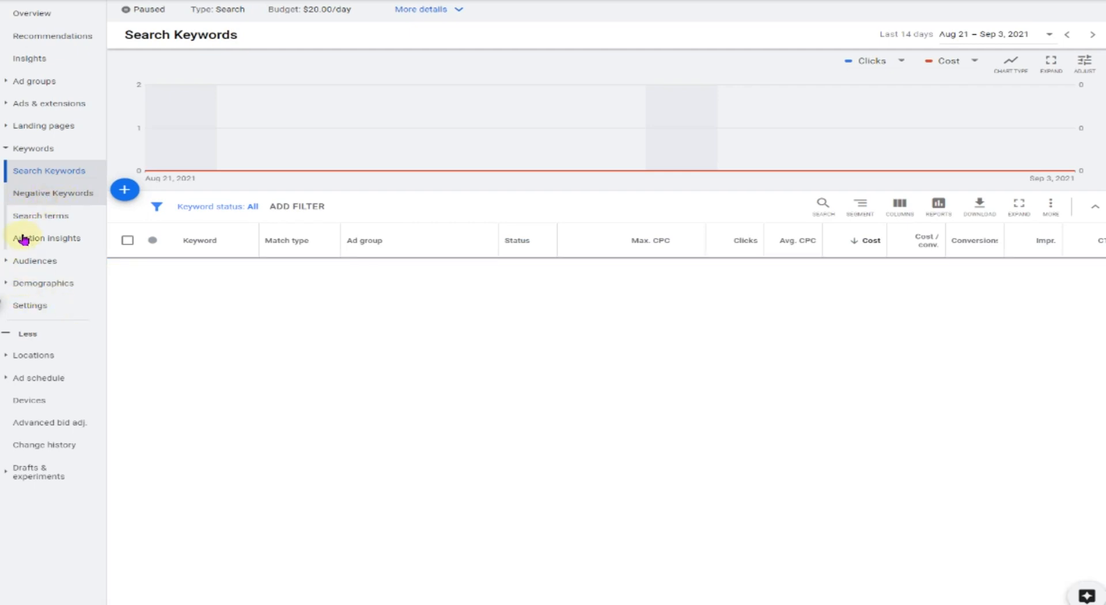
left_click(47, 195)
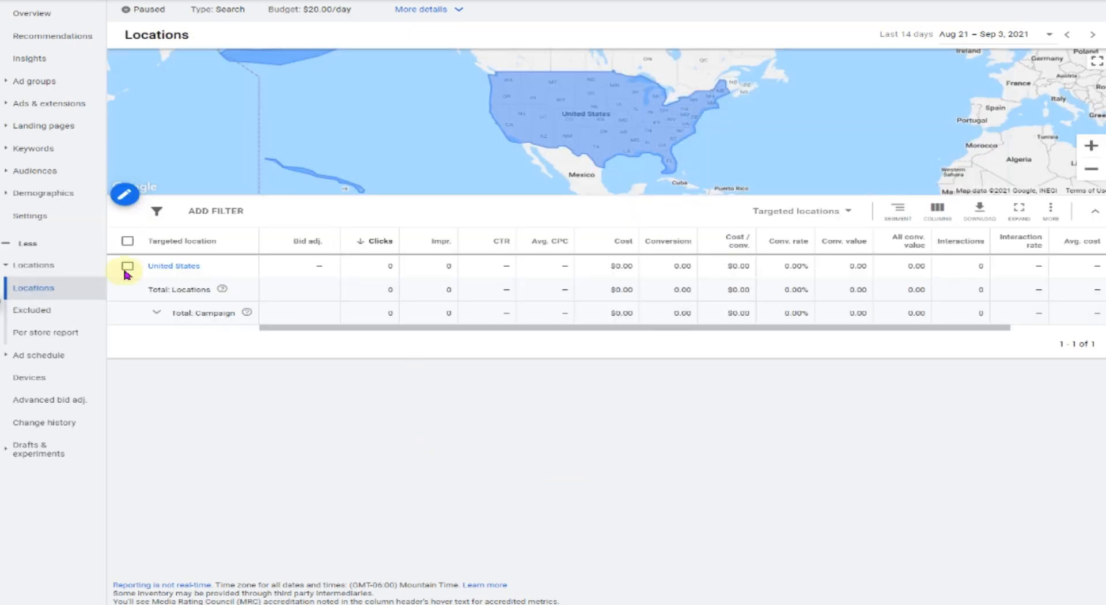
left_click(23, 243)
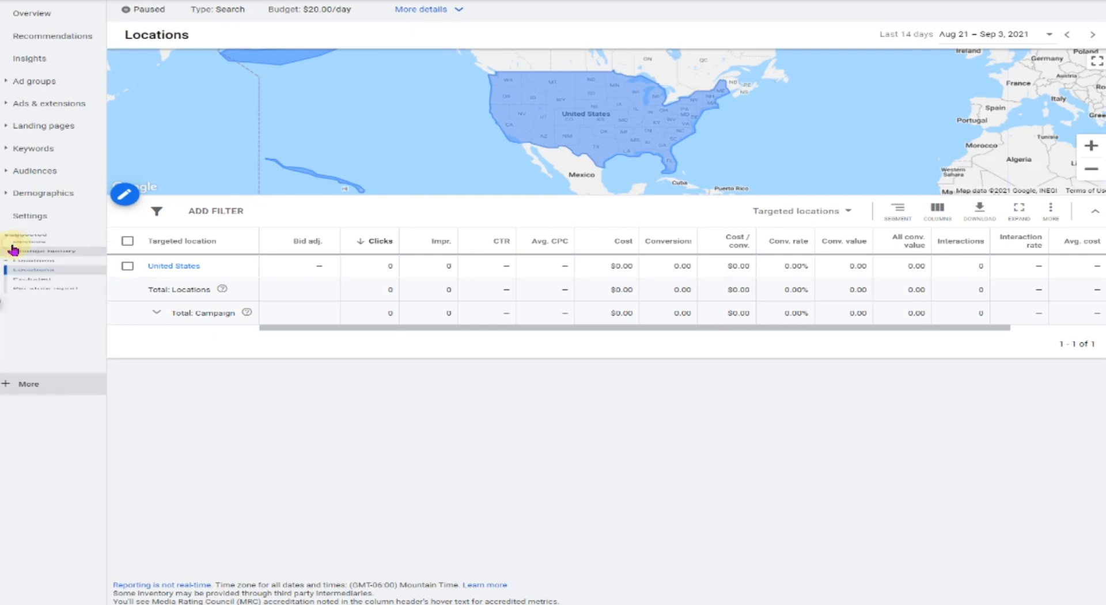
left_click(19, 391)
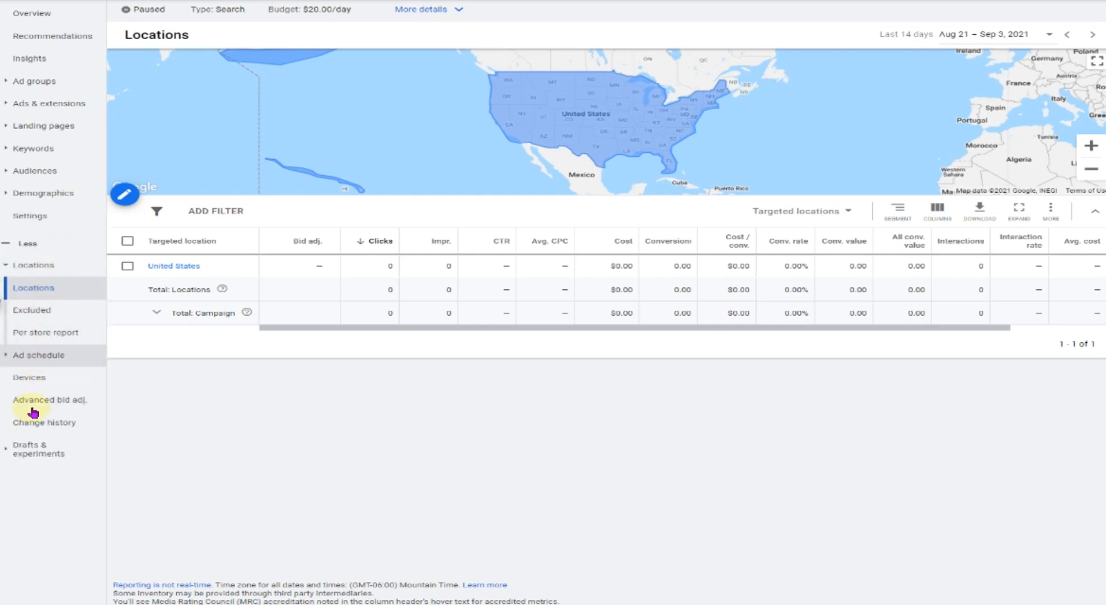
left_click(60, 310)
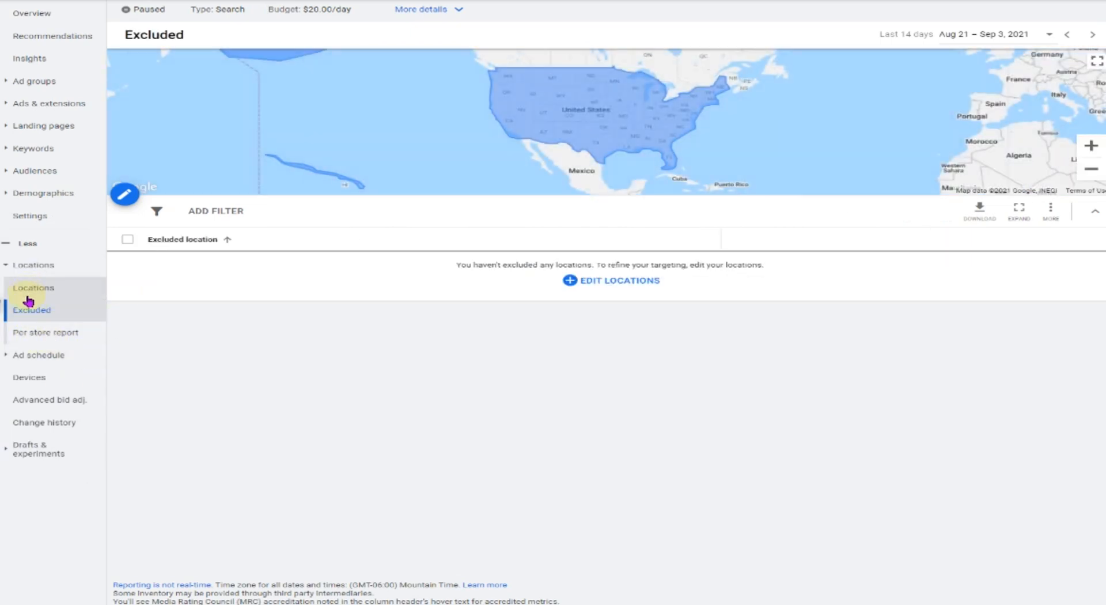
- View the campaign's ad schedule and its Devices report
left_click(7, 357)
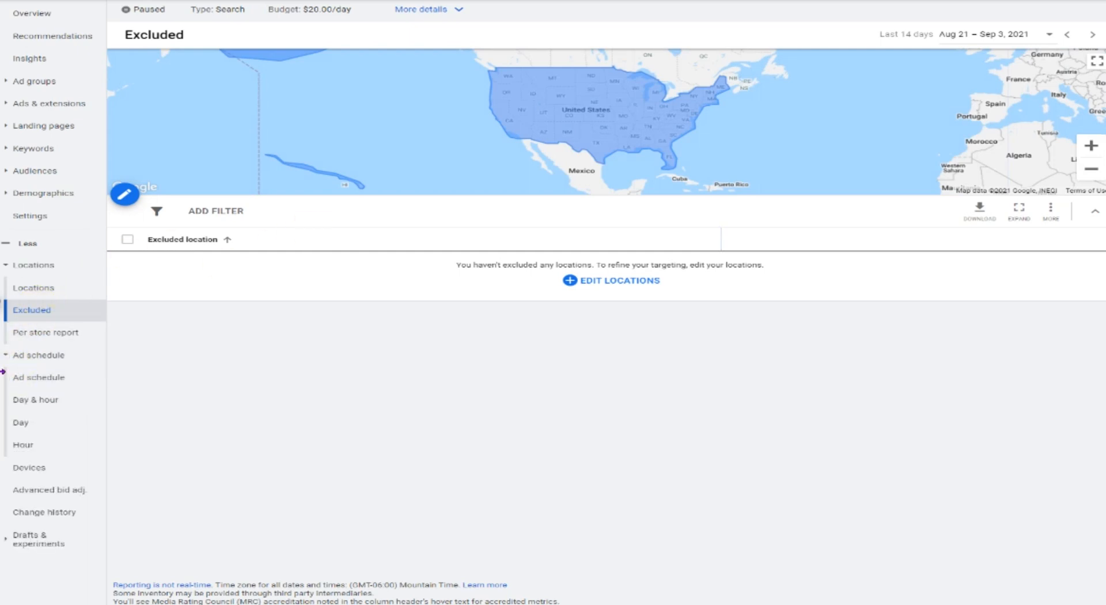
left_click(40, 379)
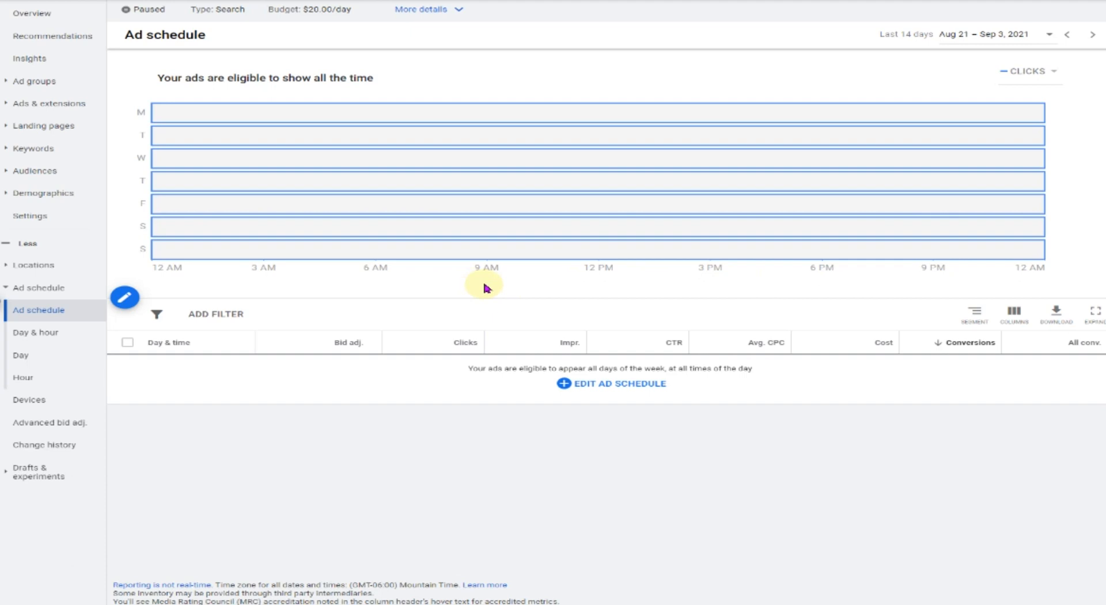
left_click(276, 459)
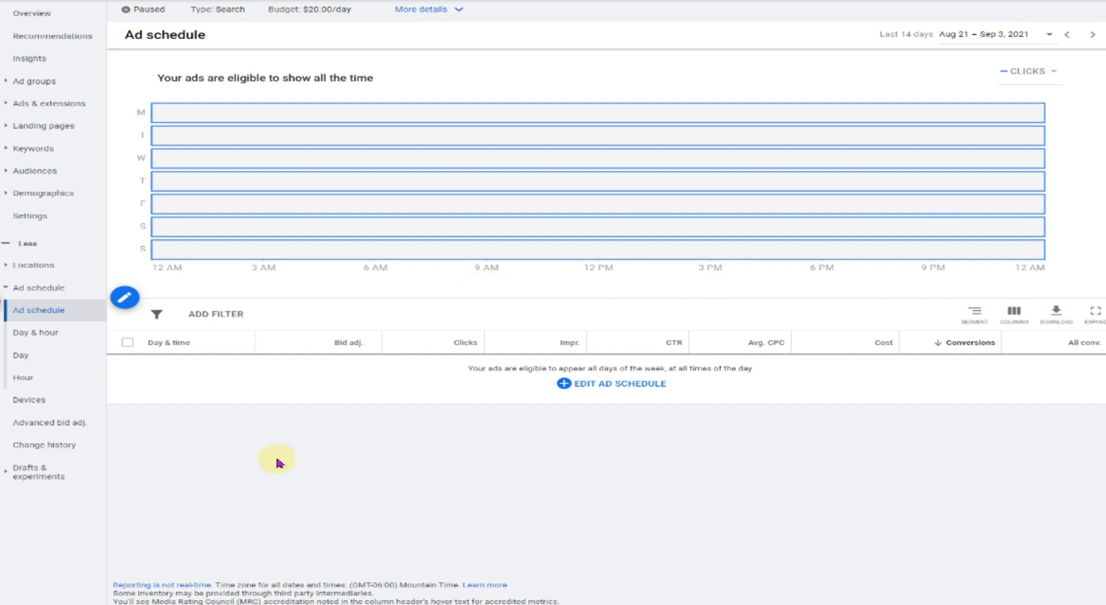
left_click(87, 427)
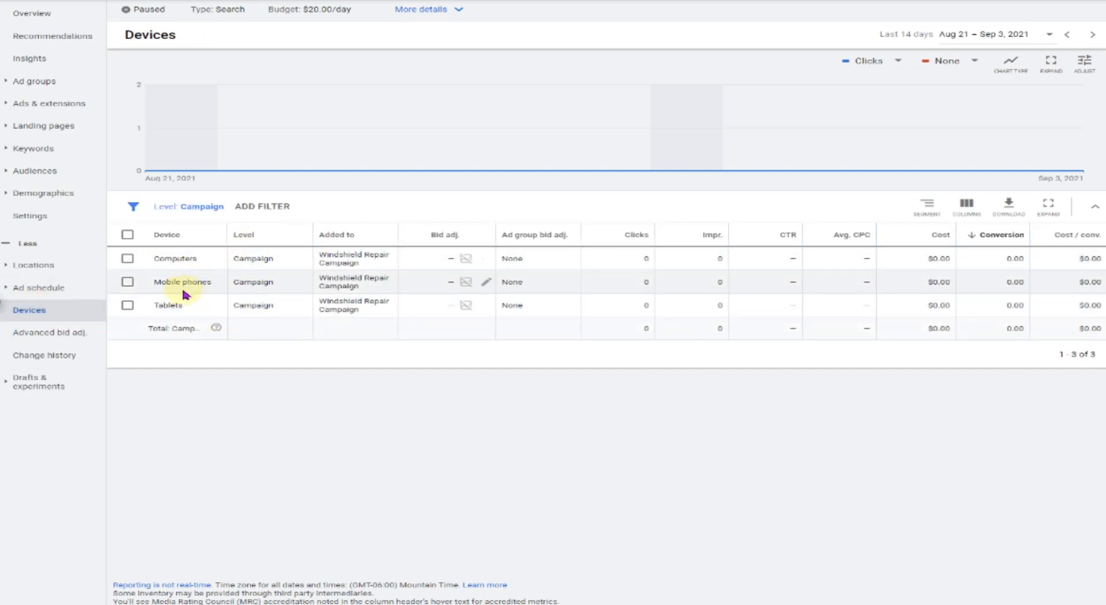
- Review the campaign's ads and search keywords, including the status details of the "affordable windshield repair near me" keyword
left_click(61, 335)
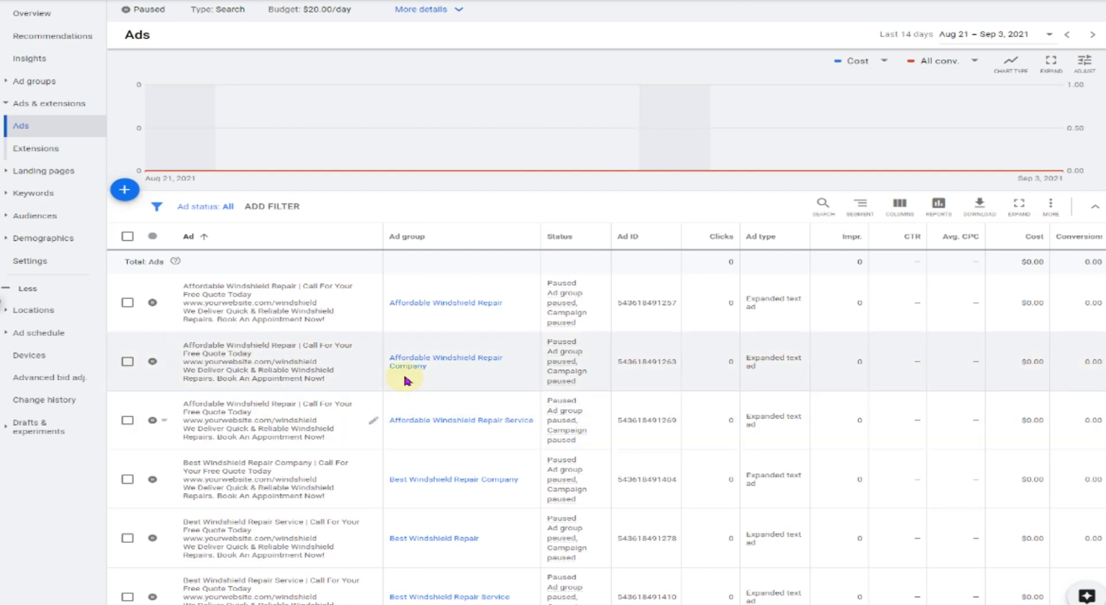
left_click(50, 196)
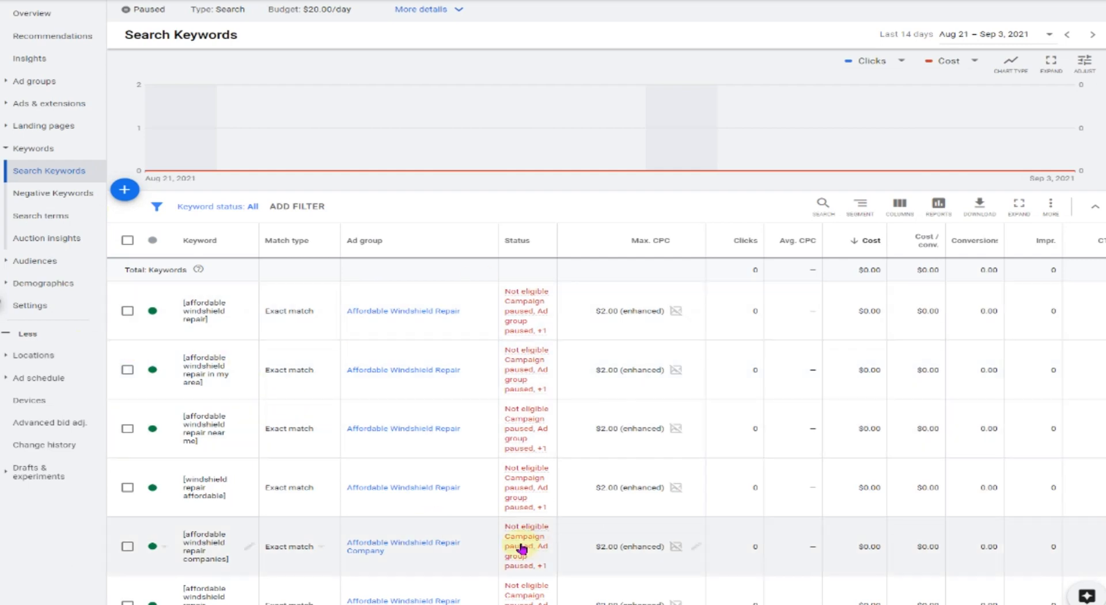
mouse_move(511, 429)
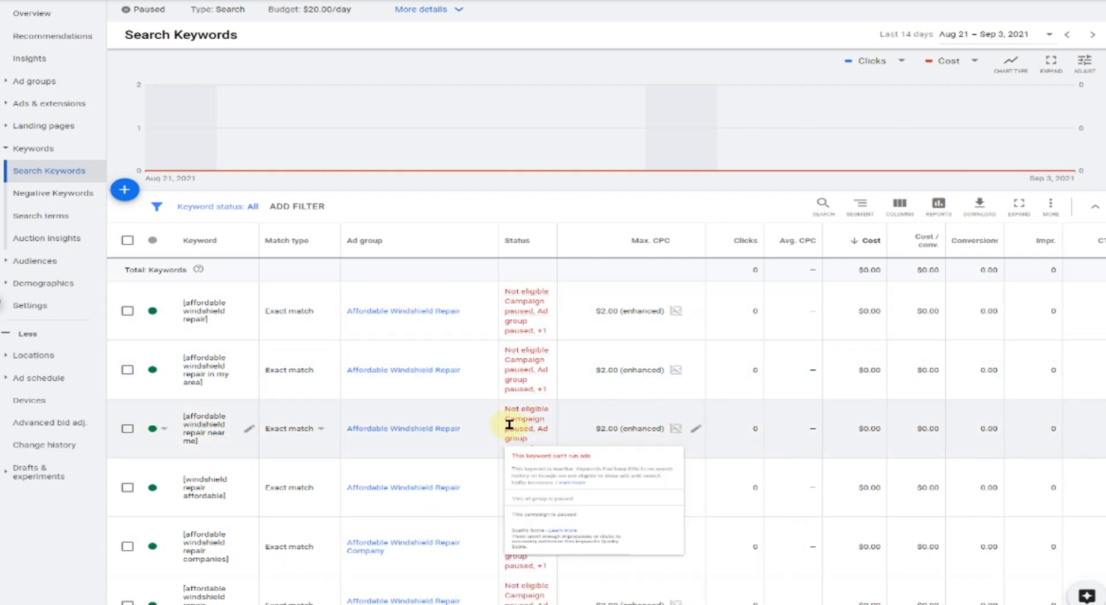